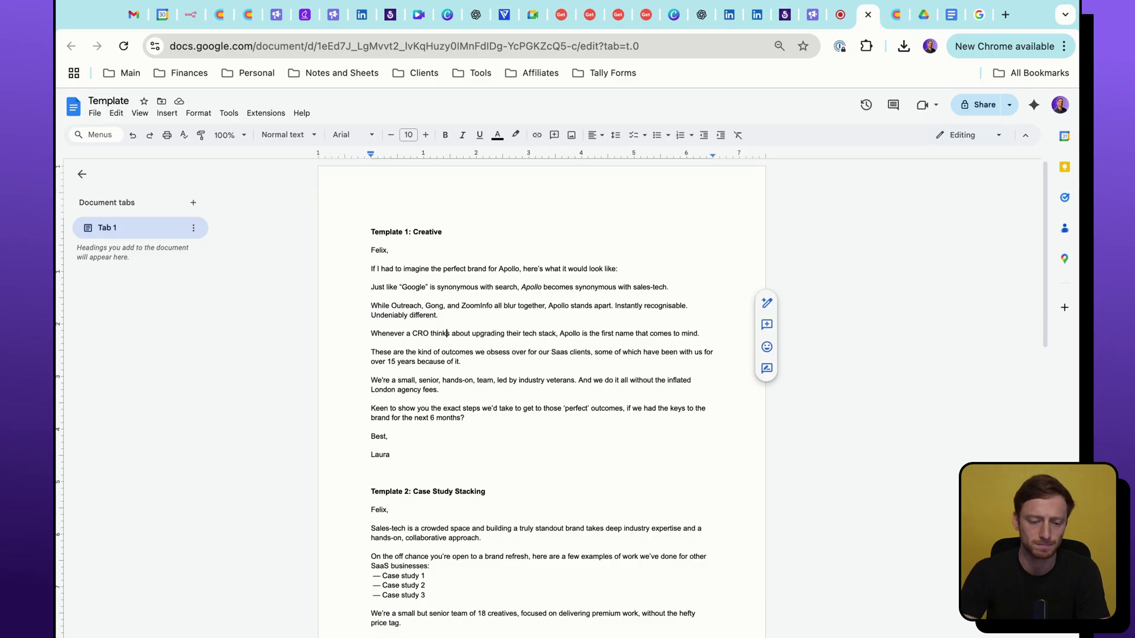
In Template 1, highlight the sales-tech phrase and the competitor names Outreach, Gong and ZoomInfo
{"action": "scroll", "coordinate": [392, 355], "scroll_direction": "down", "scroll_amount": 3}
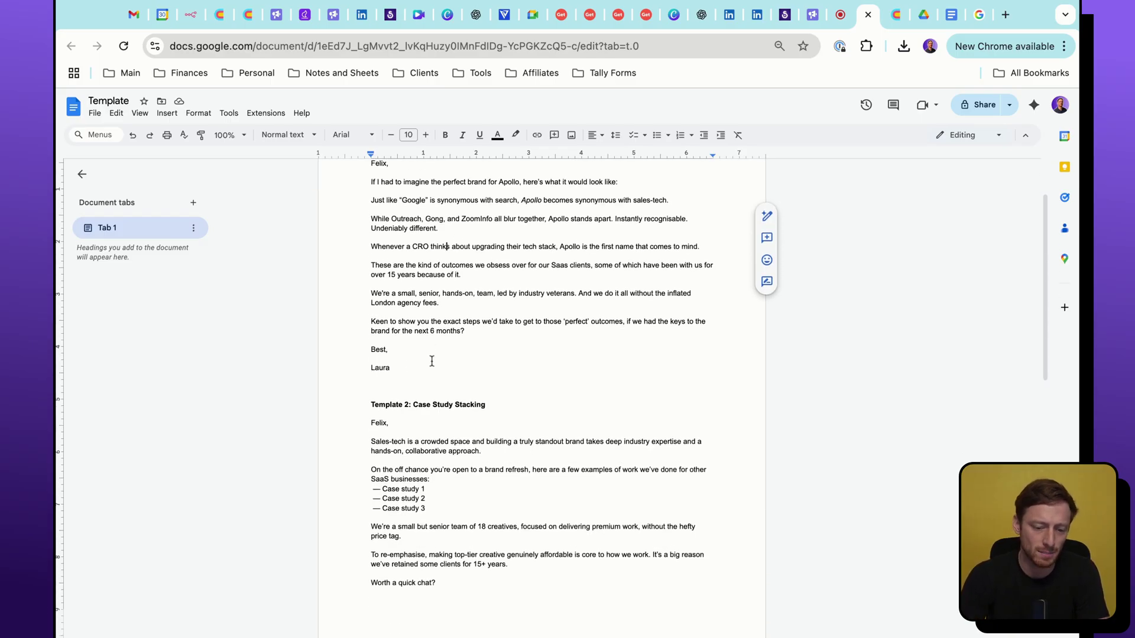
{"action": "scroll", "coordinate": [432, 361], "scroll_direction": "up", "scroll_amount": 2}
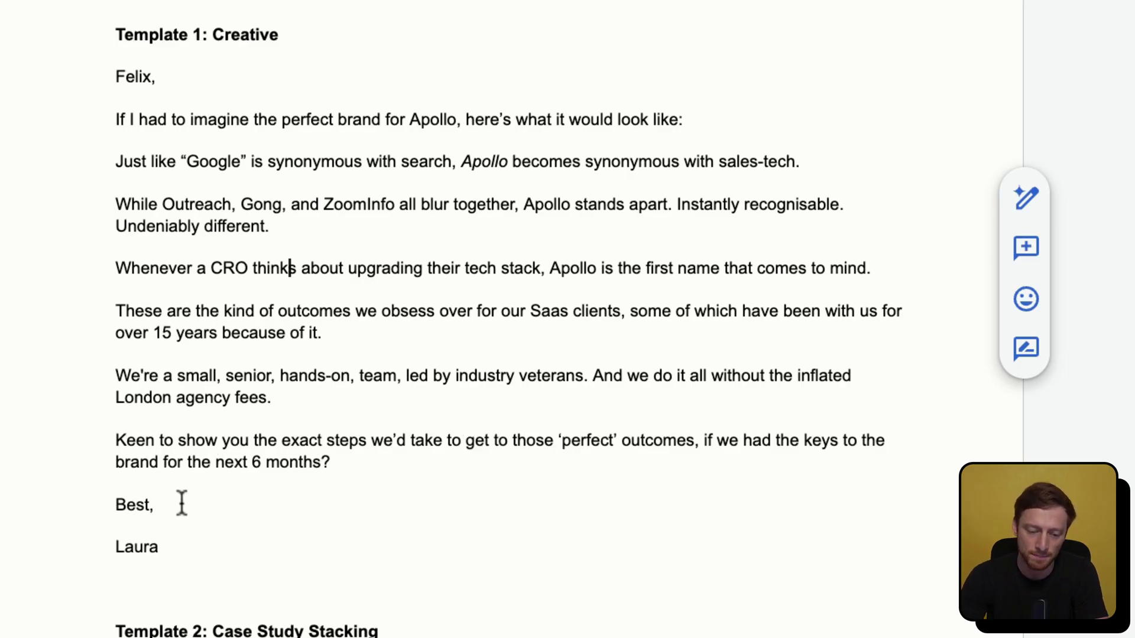
{"action": "scroll", "coordinate": [262, 402], "scroll_direction": "down", "scroll_amount": 5}
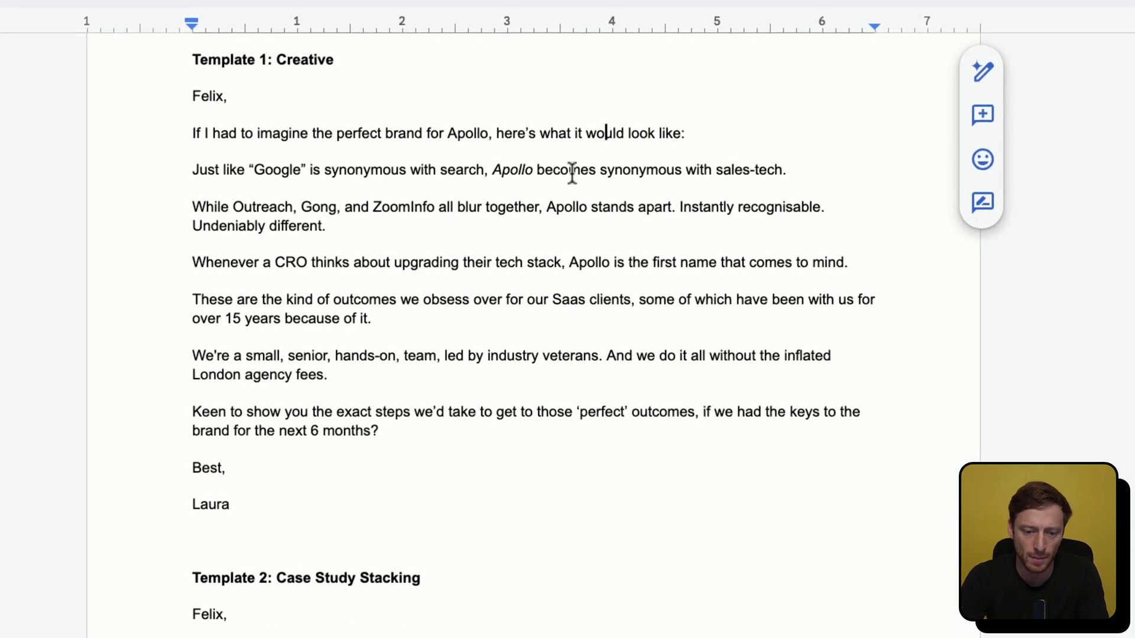
{"action": "left_click_drag", "start_coordinate": [702, 172], "coordinate": [794, 173]}
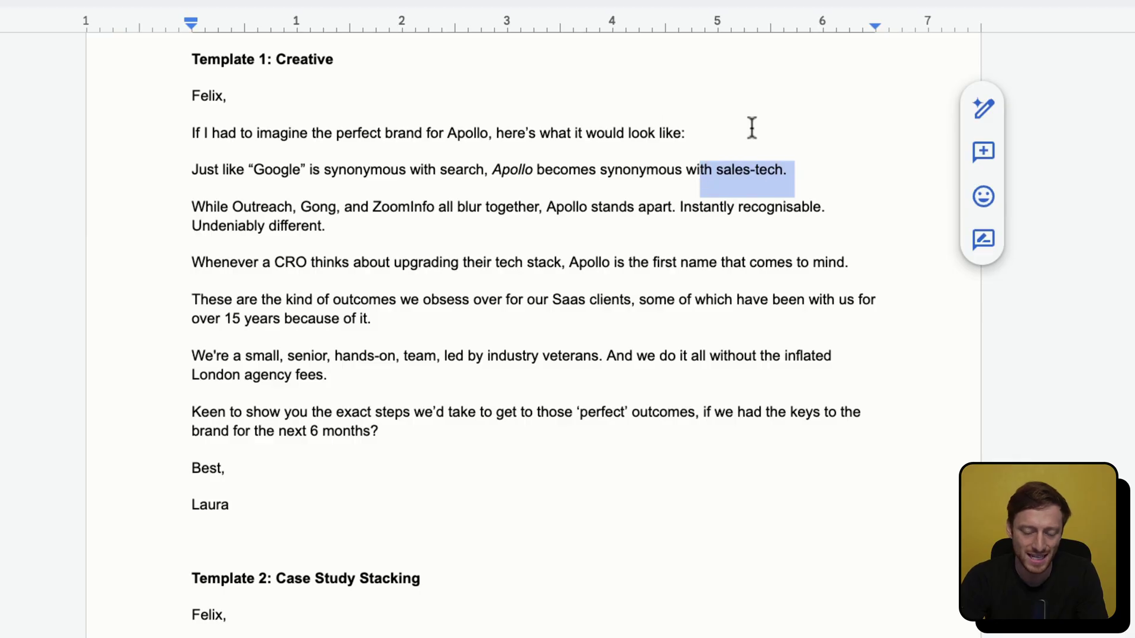
{"action": "left_click", "coordinate": [534, 172]}
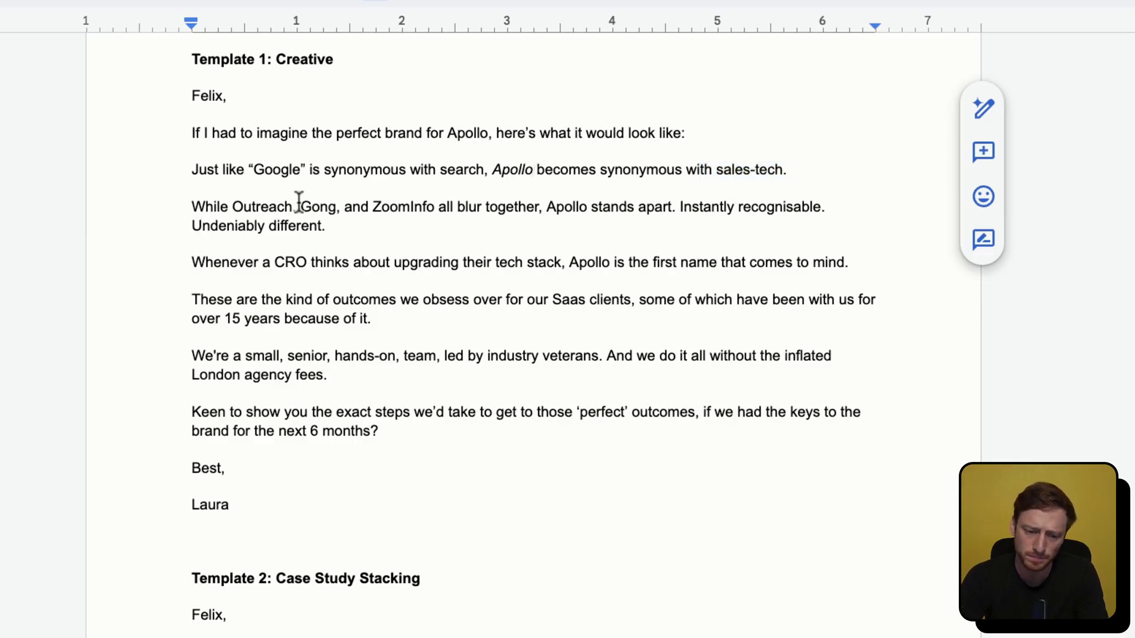
{"action": "left_click_drag", "start_coordinate": [231, 208], "coordinate": [425, 208]}
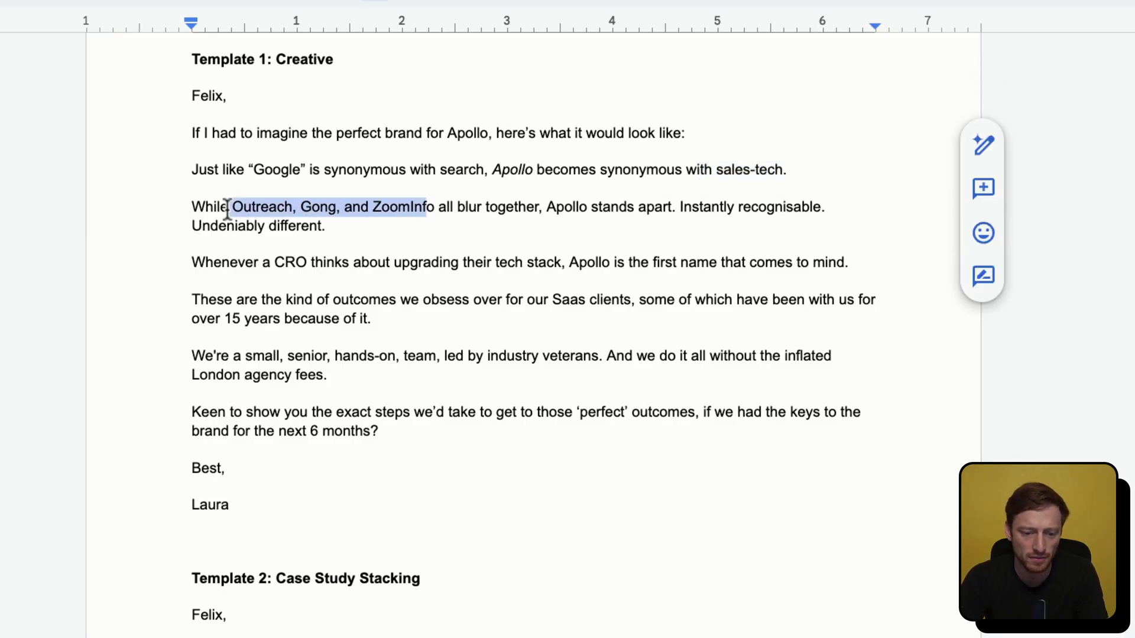
{"action": "left_click_drag", "start_coordinate": [228, 208], "coordinate": [431, 209]}
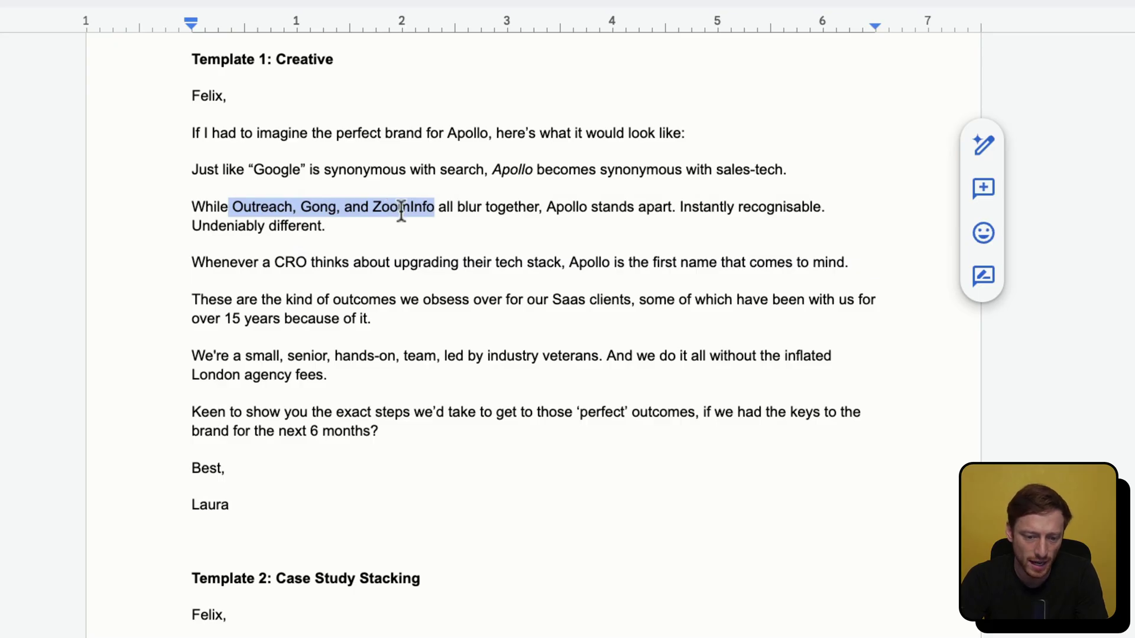
Highlight the CRO mention, the tech stack phrase, the SaaS clients line and the closing team-and-offer paragraphs
{"action": "left_click_drag", "start_coordinate": [271, 263], "coordinate": [310, 264]}
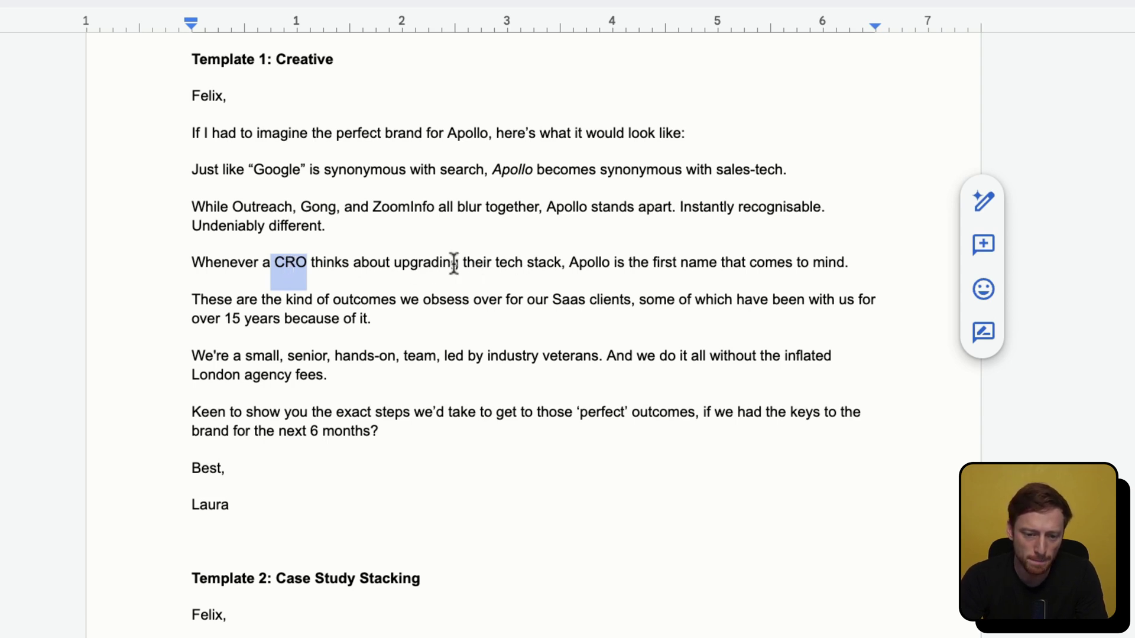
{"action": "left_click", "coordinate": [433, 263]}
{"action": "key", "text": "shift+Right"}
{"action": "key", "text": "shift+Right"}
{"action": "key", "text": "shift+Right"}
{"action": "key", "text": "shift+Right"}
{"action": "key", "text": "shift+Right"}
{"action": "key", "text": "shift+Right"}
{"action": "key", "text": "shift+Right"}
{"action": "key", "text": "shift+Right"}
{"action": "key", "text": "shift+Right"}
{"action": "key", "text": "shift+Right"}
{"action": "key", "text": "shift+Right"}
{"action": "key", "text": "shift+Right"}
{"action": "key", "text": "shift+Right"}
{"action": "key", "text": "shift+Right"}
{"action": "key", "text": "shift+Right"}
{"action": "key", "text": "shift+Right"}
{"action": "key", "text": "shift+Right"}
{"action": "key", "text": "shift+Right"}
{"action": "key", "text": "shift+Right"}
{"action": "key", "text": "shift+Right"}
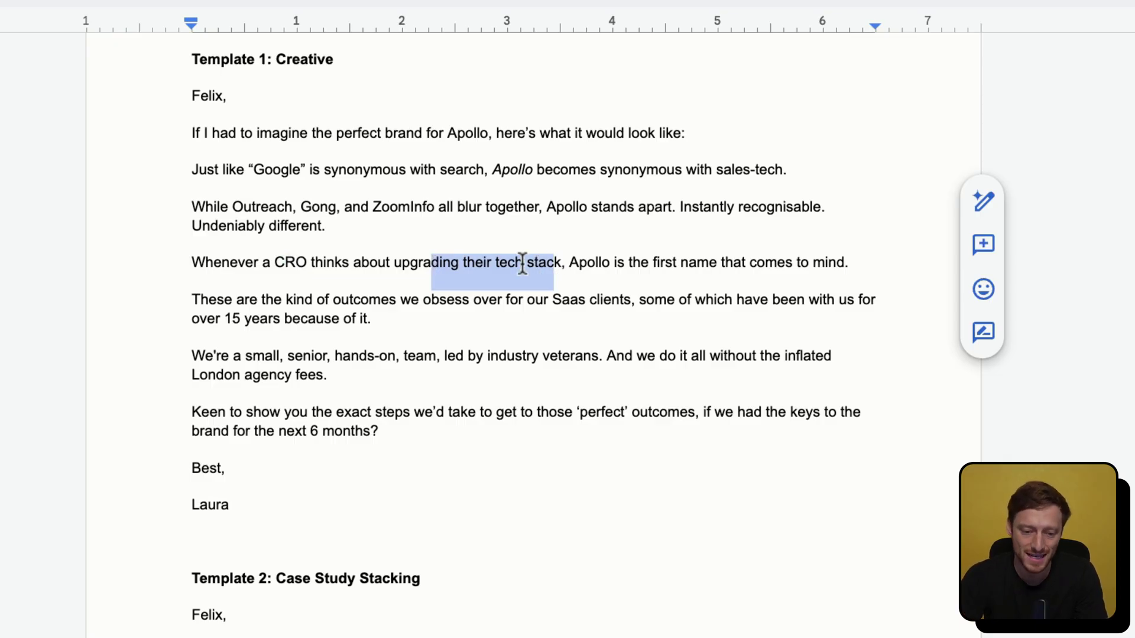
{"action": "left_click", "coordinate": [476, 262]}
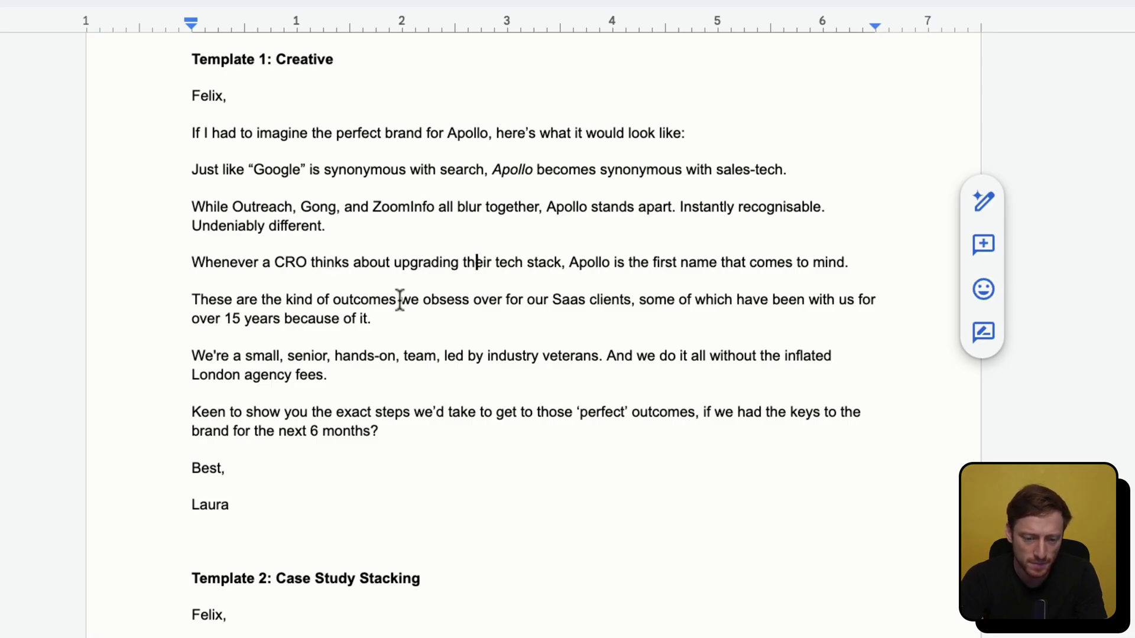
{"action": "left_click_drag", "start_coordinate": [462, 299], "coordinate": [634, 300]}
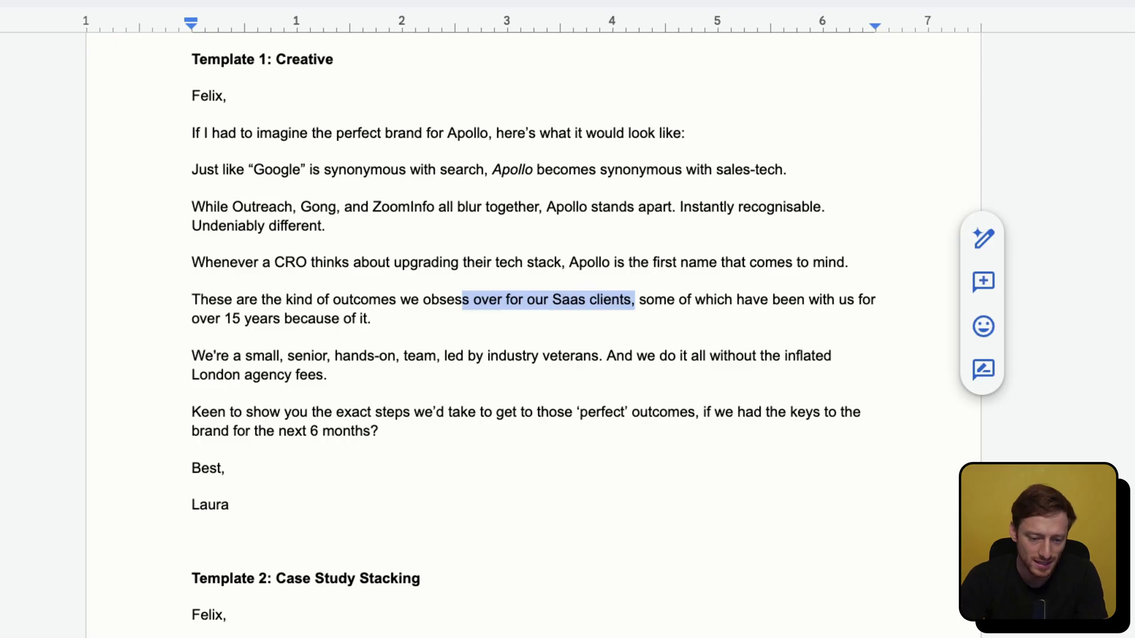
{"action": "left_click_drag", "start_coordinate": [206, 355], "coordinate": [416, 431]}
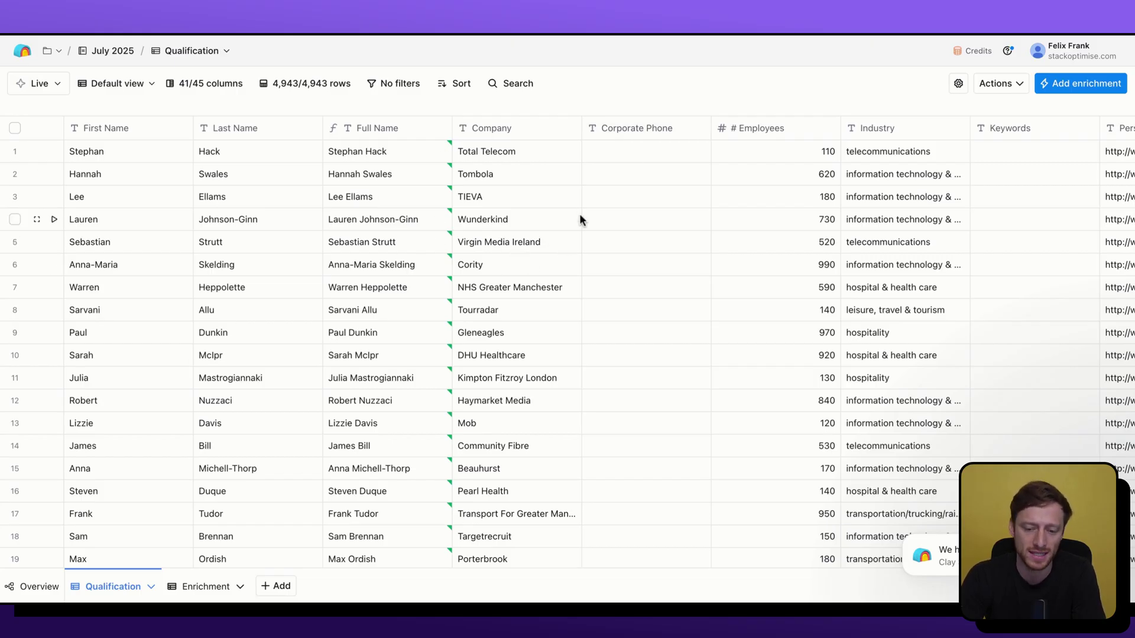
Scroll the 4,943-lead table right to reveal the Senior Marketing Role and QUALIFIED/DISQUALIFIED status columns
{"action": "scroll", "coordinate": [560, 272], "scroll_direction": "right", "scroll_amount": 15}
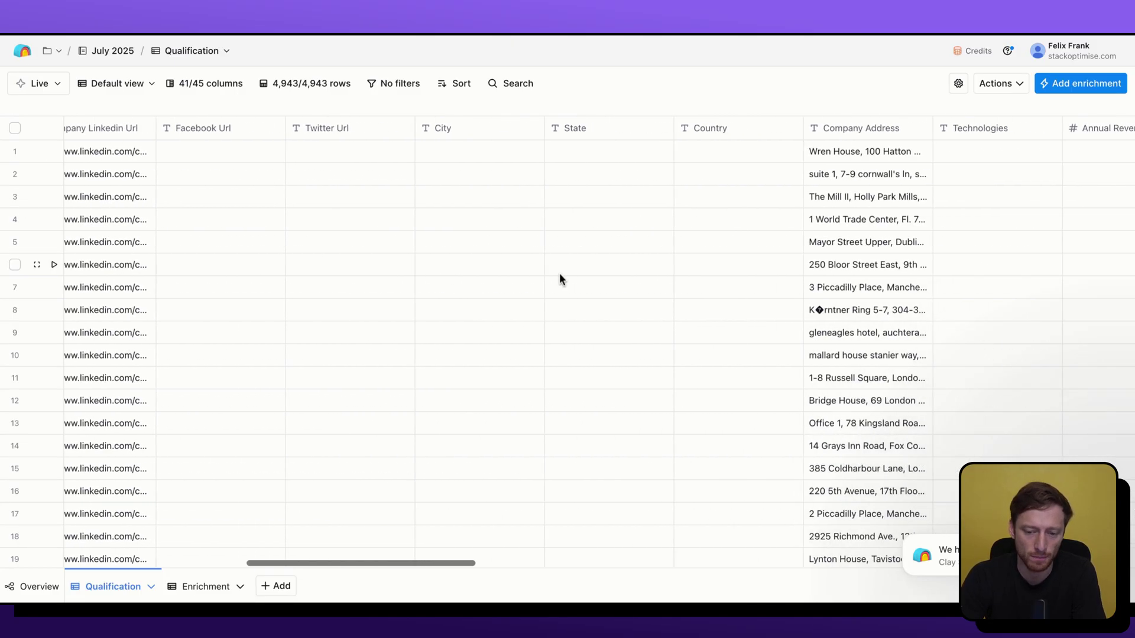
{"action": "scroll", "coordinate": [559, 275], "scroll_direction": "right", "scroll_amount": 15}
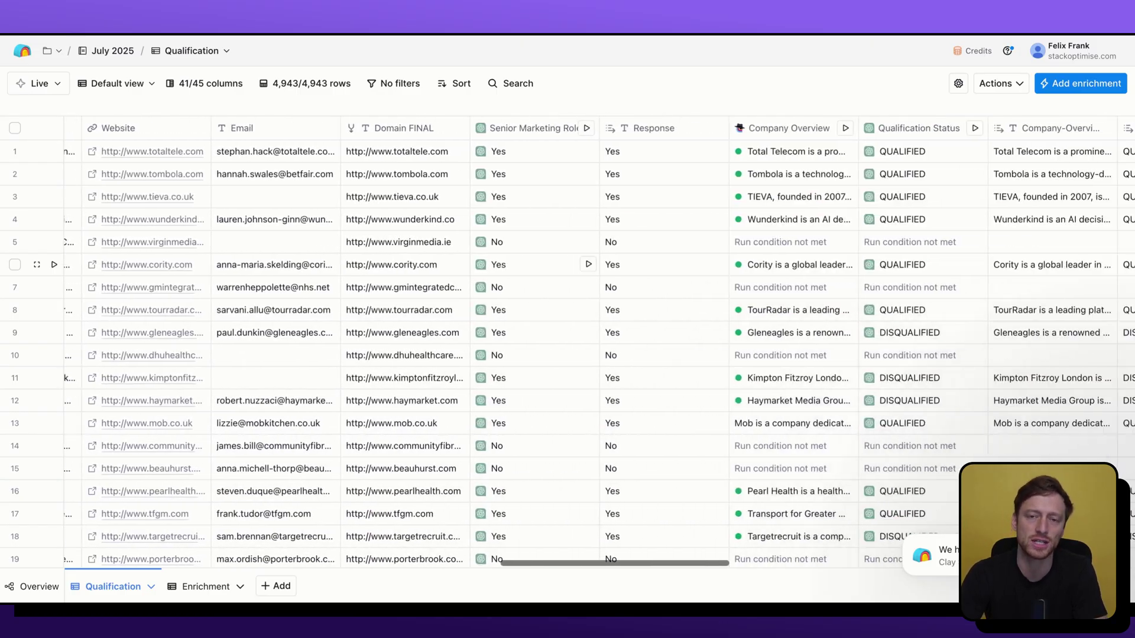
{"action": "scroll", "coordinate": [532, 264], "scroll_direction": "right", "scroll_amount": 2}
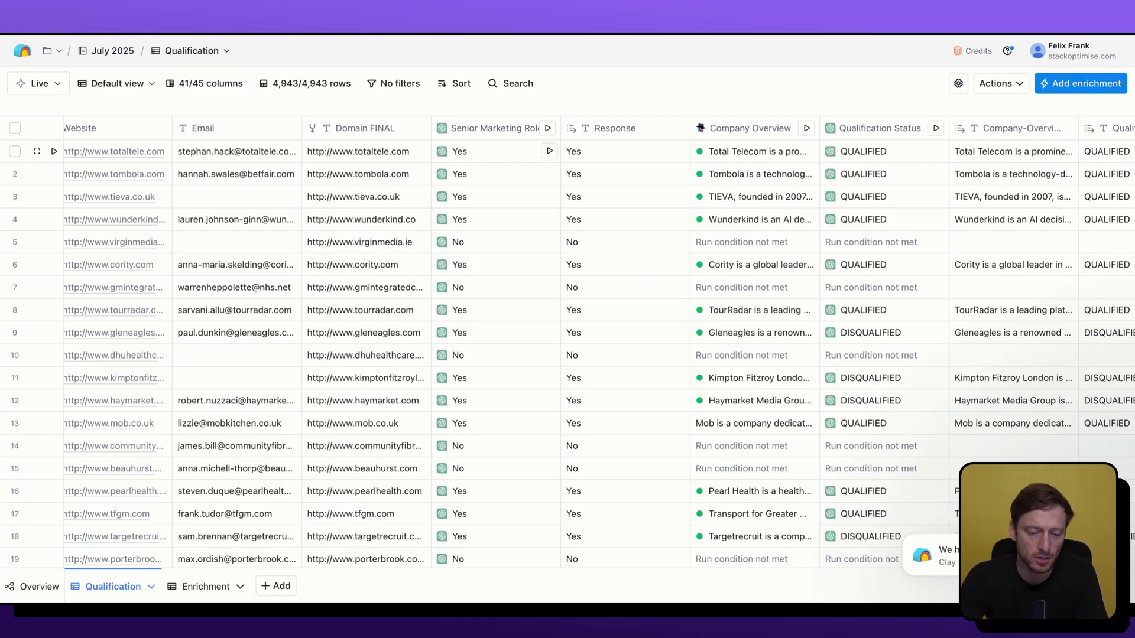
{"action": "left_click", "coordinate": [482, 131]}
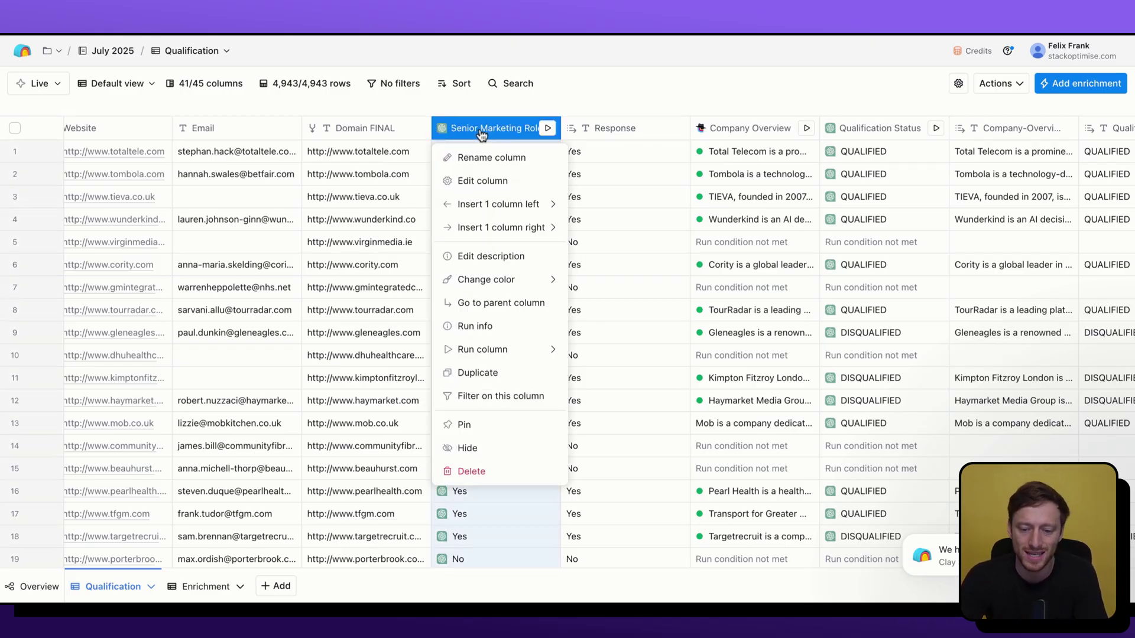
{"action": "left_click", "coordinate": [497, 181]}
{"action": "scroll", "coordinate": [913, 383], "scroll_direction": "down", "scroll_amount": 1}
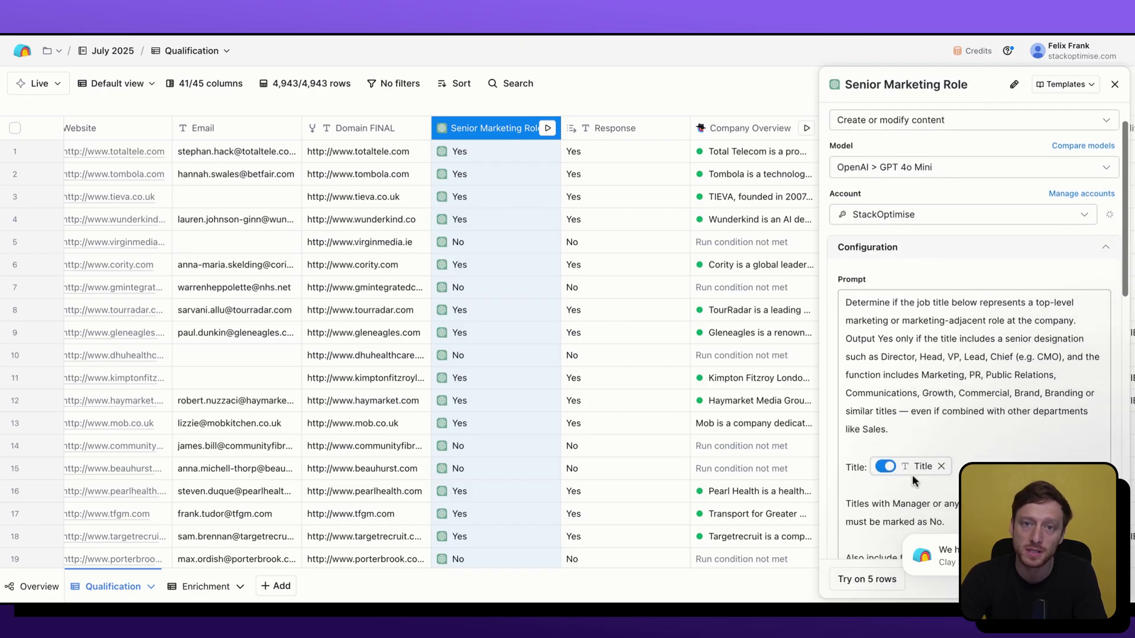
{"action": "mouse_move", "coordinate": [897, 468]}
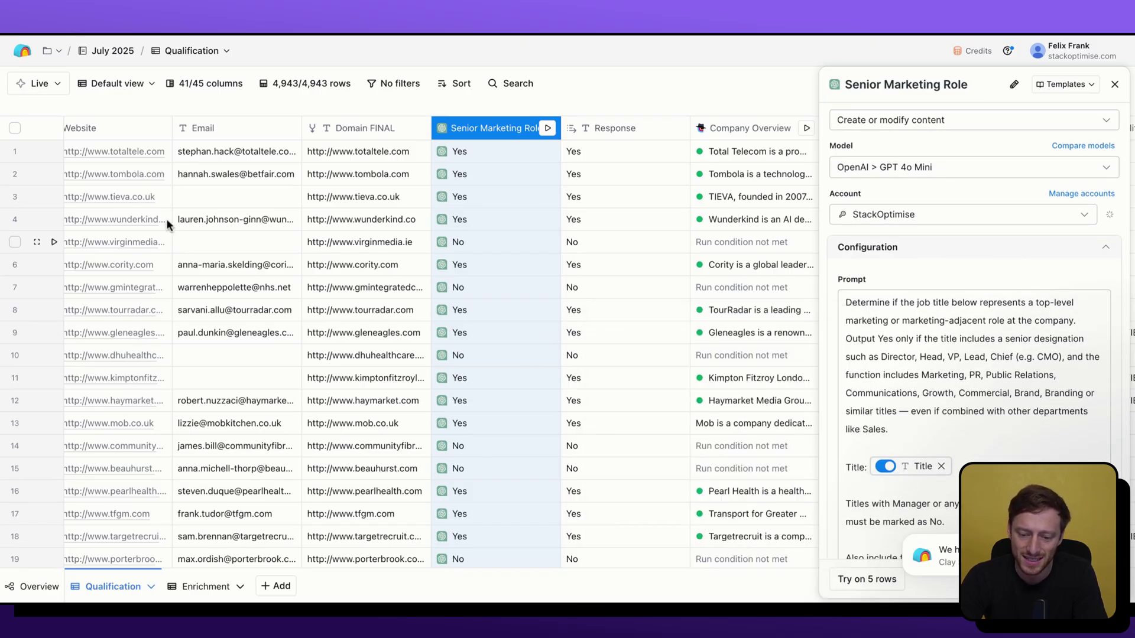
{"action": "scroll", "coordinate": [969, 384], "scroll_direction": "down", "scroll_amount": 3}
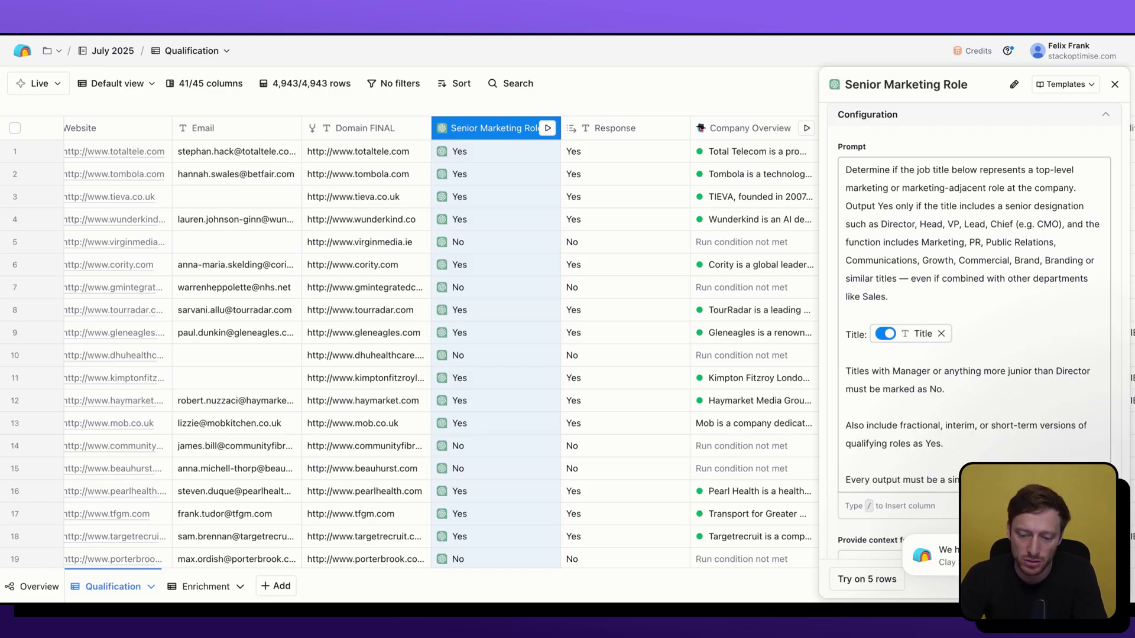
{"action": "scroll", "coordinate": [958, 218], "scroll_direction": "down", "scroll_amount": 2}
{"action": "scroll", "coordinate": [958, 218], "scroll_direction": "up", "scroll_amount": 3}
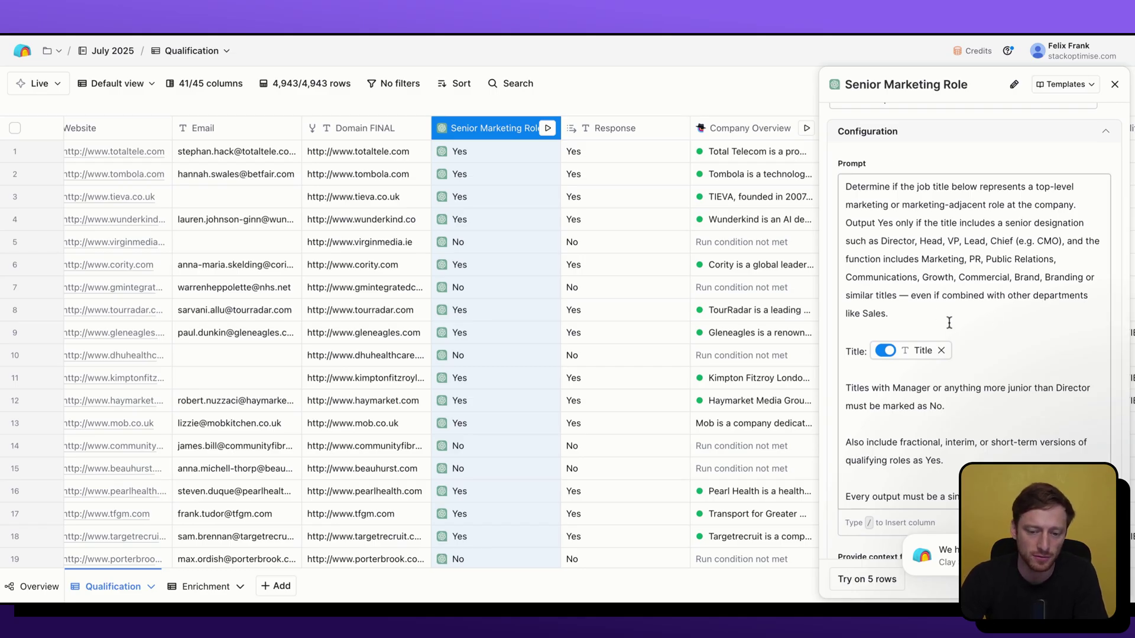
{"action": "left_click", "coordinate": [1114, 84]}
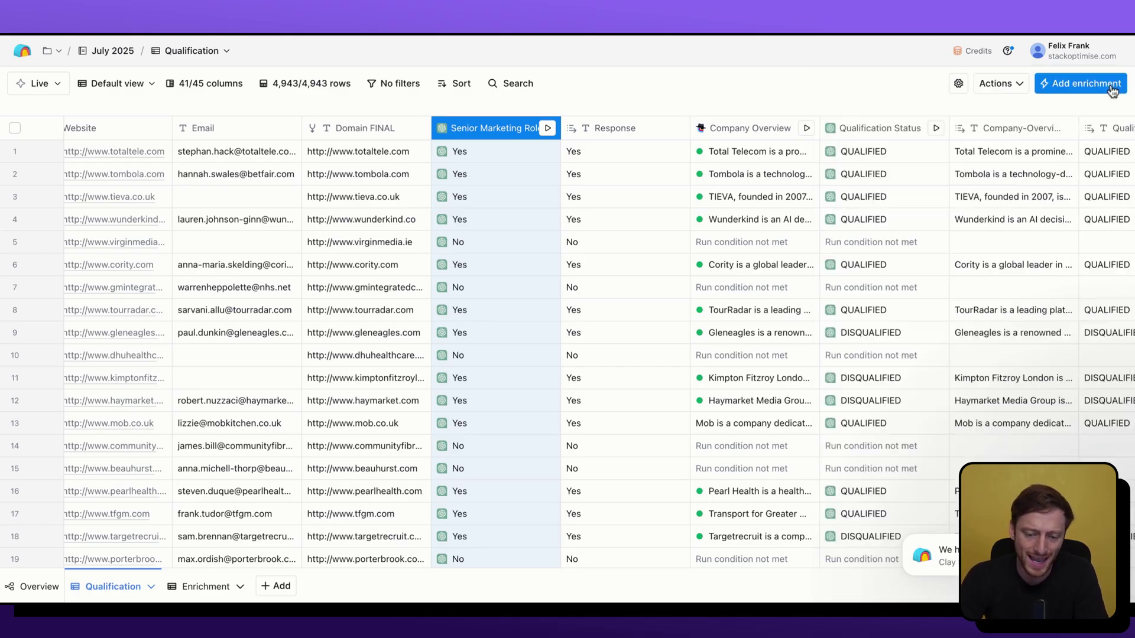
{"action": "scroll", "coordinate": [690, 217], "scroll_direction": "right", "scroll_amount": 5}
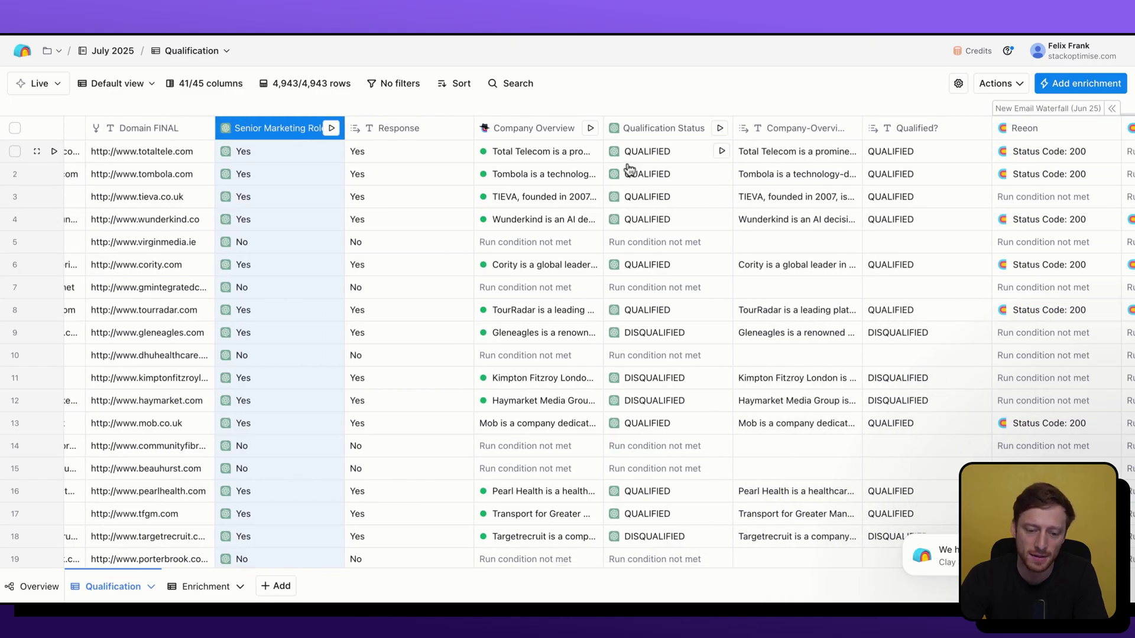
{"action": "left_click", "coordinate": [659, 131]}
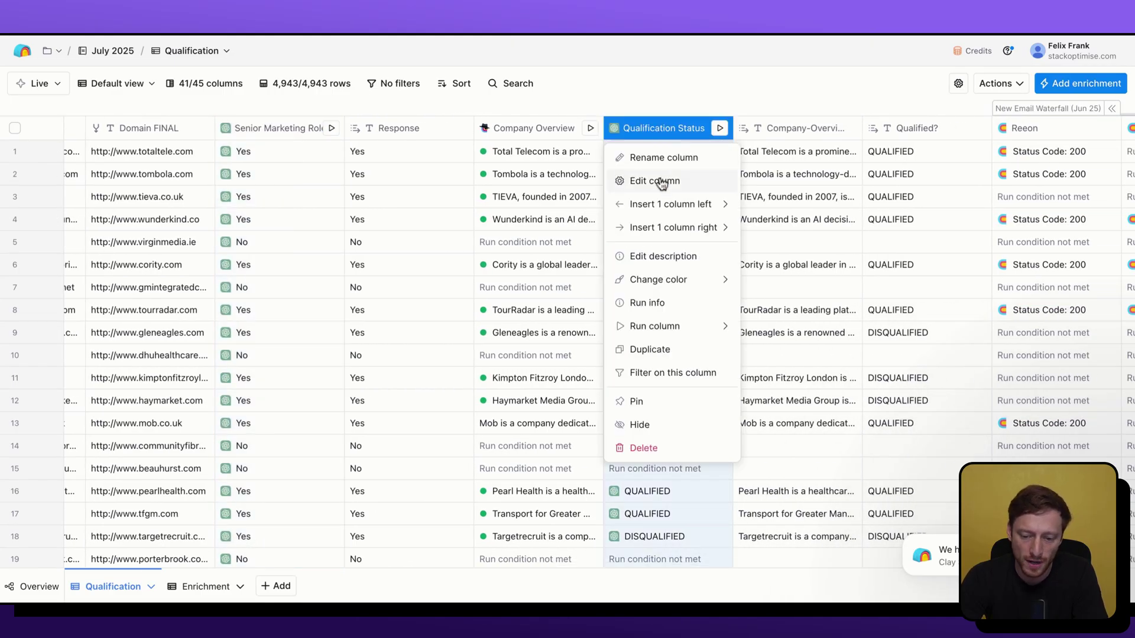
{"action": "left_click", "coordinate": [655, 181]}
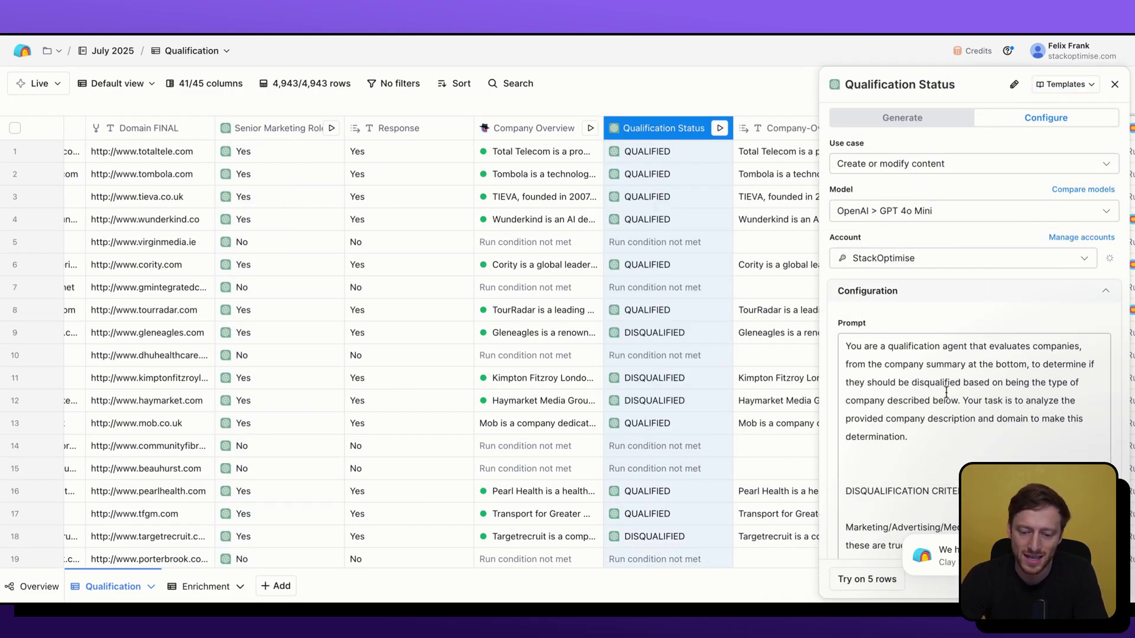
{"action": "scroll", "coordinate": [944, 393], "scroll_direction": "down", "scroll_amount": 1}
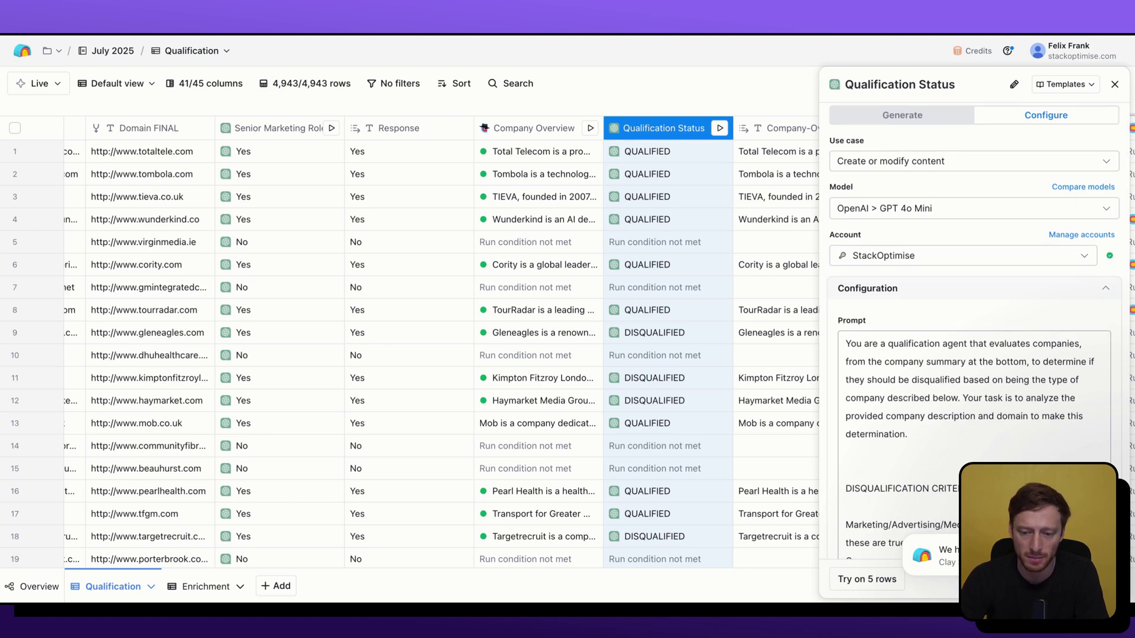
{"action": "left_click", "coordinate": [1114, 84]}
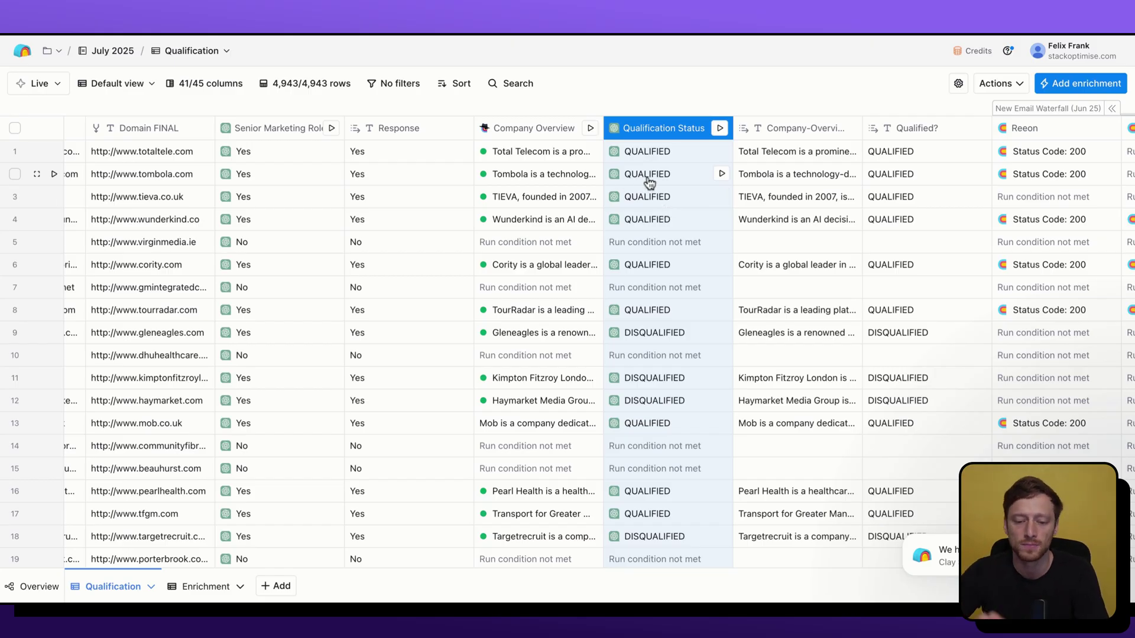
{"action": "scroll", "coordinate": [815, 195], "scroll_direction": "right", "scroll_amount": 6}
{"action": "scroll", "coordinate": [759, 211], "scroll_direction": "right", "scroll_amount": 3}
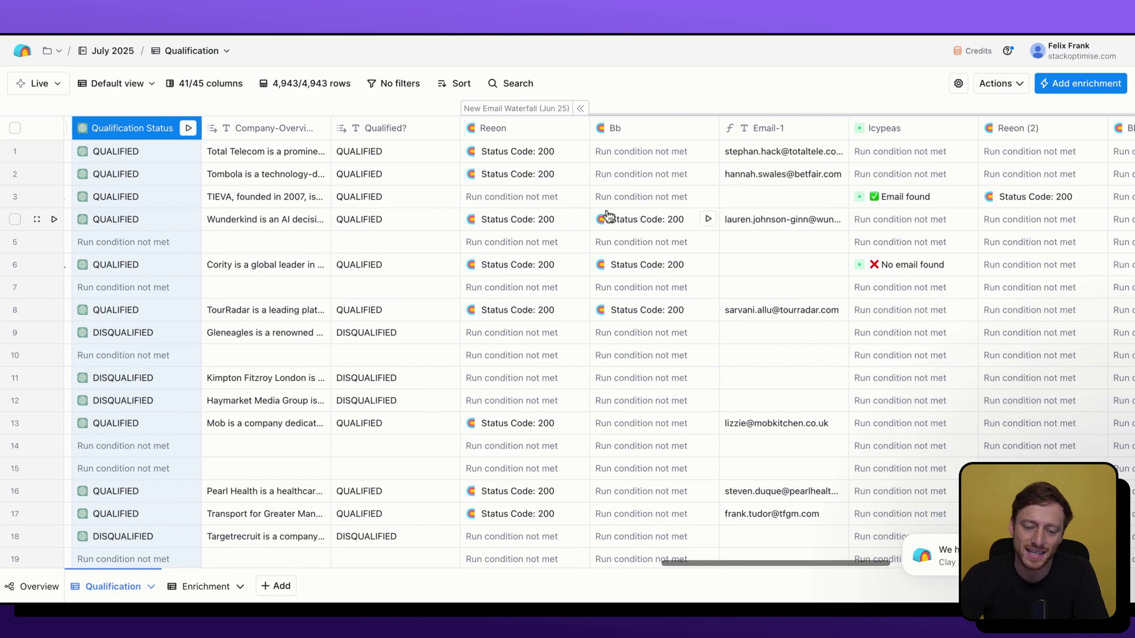
{"action": "scroll", "coordinate": [582, 219], "scroll_direction": "right", "scroll_amount": 3}
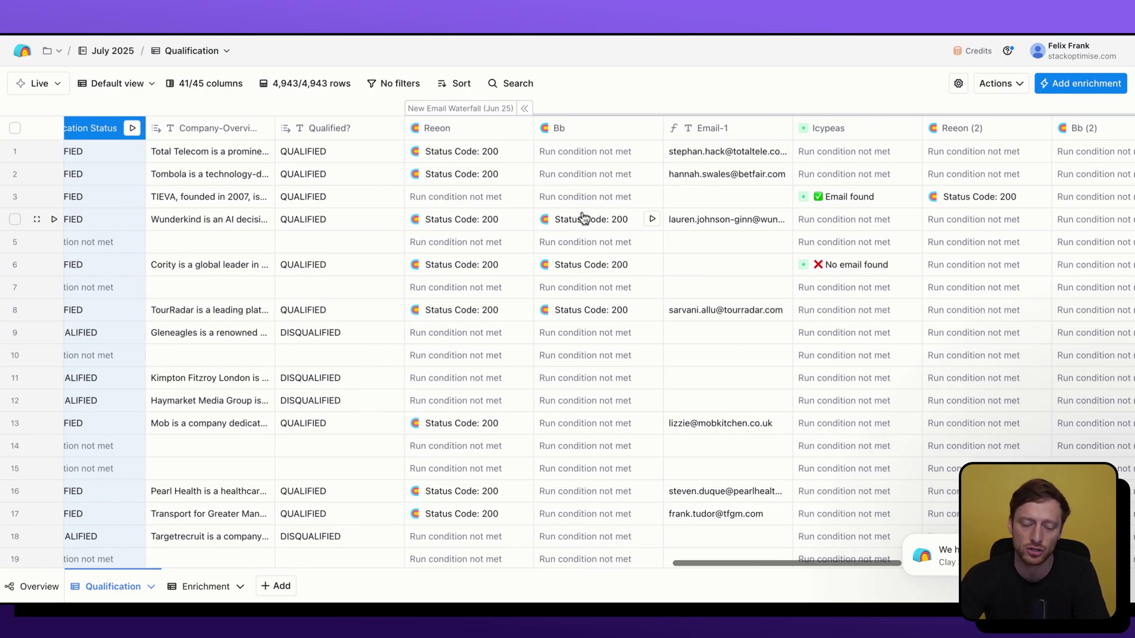
{"action": "scroll", "coordinate": [600, 334], "scroll_direction": "right", "scroll_amount": 1}
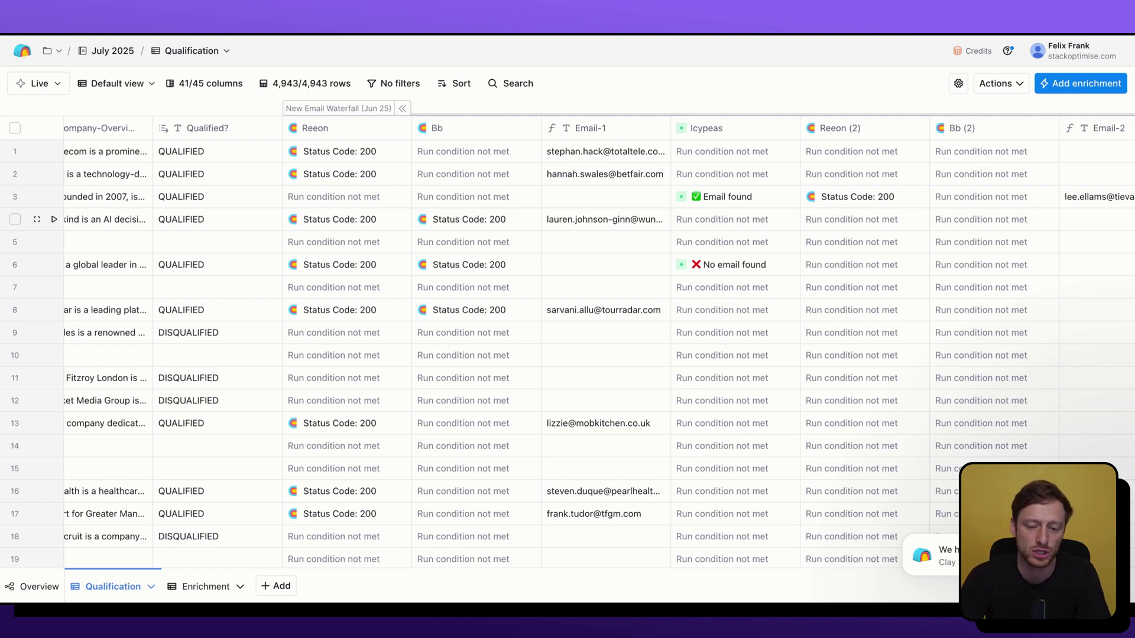
{"action": "scroll", "coordinate": [580, 218], "scroll_direction": "right", "scroll_amount": 3}
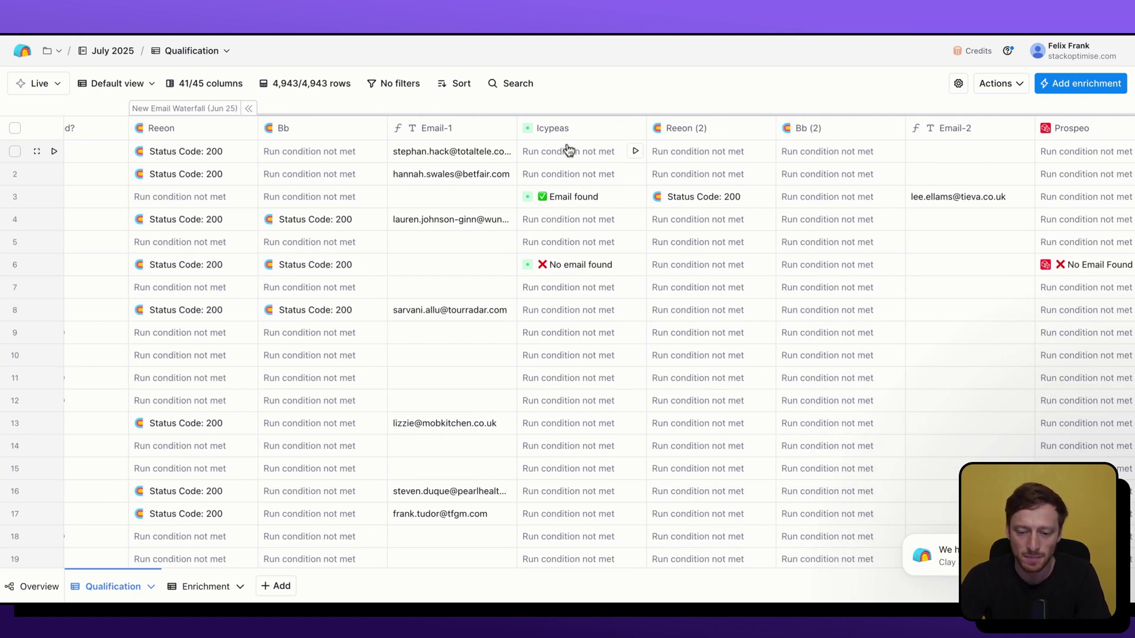
{"action": "scroll", "coordinate": [572, 139], "scroll_direction": "right", "scroll_amount": 3}
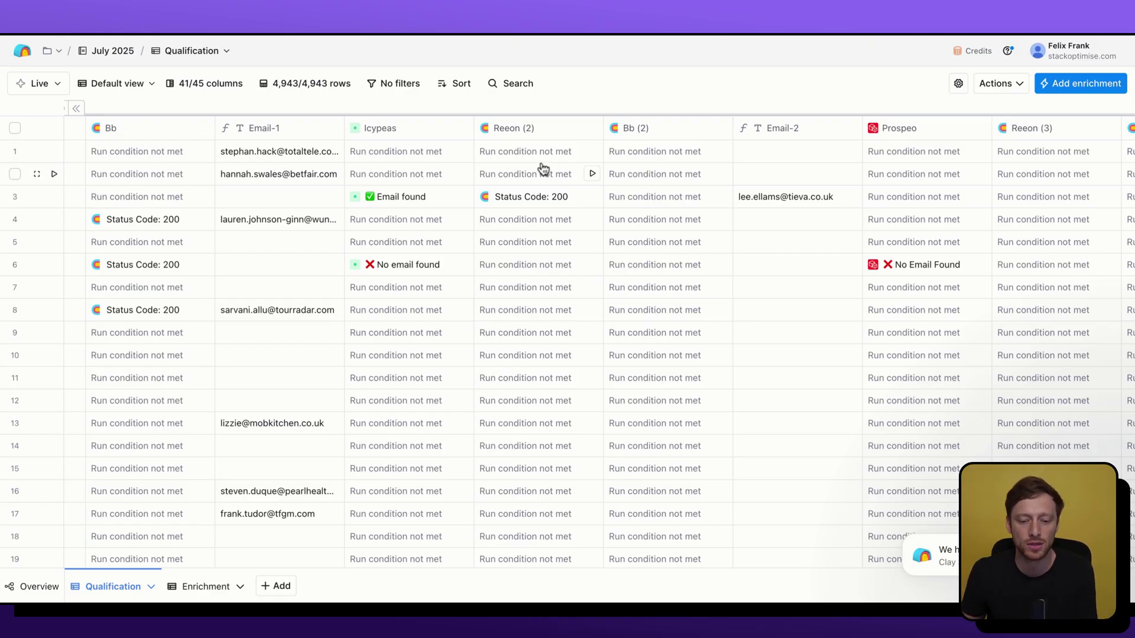
{"action": "scroll", "coordinate": [750, 184], "scroll_direction": "right", "scroll_amount": 10}
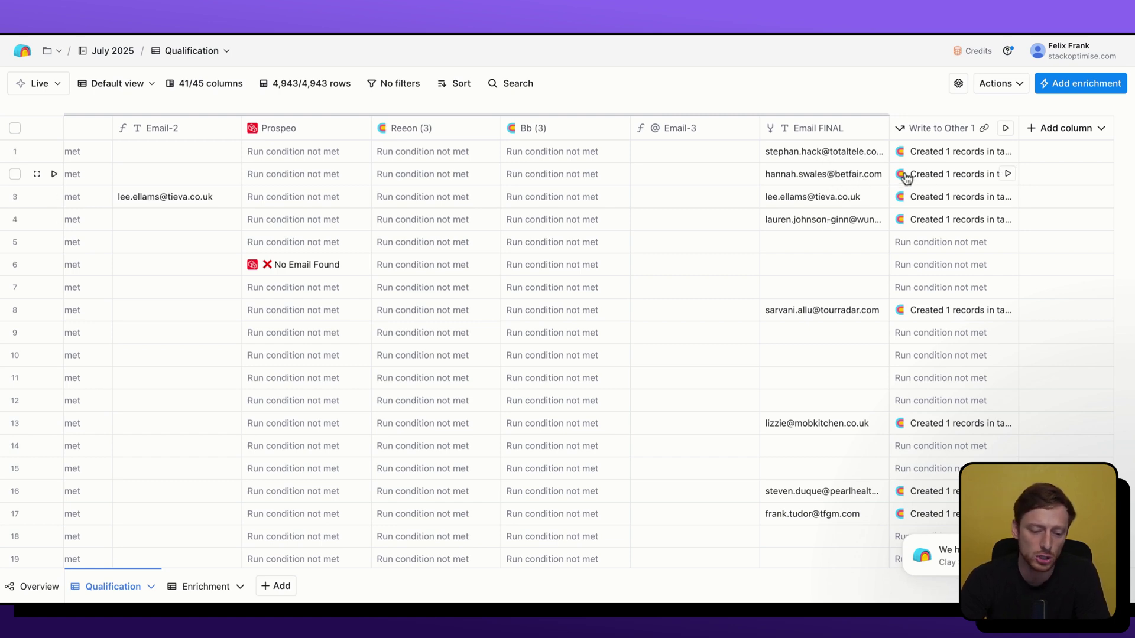
Open the Enrichment sheet and bring its Company Category and Case Studies columns into view
{"action": "left_click", "coordinate": [206, 587]}
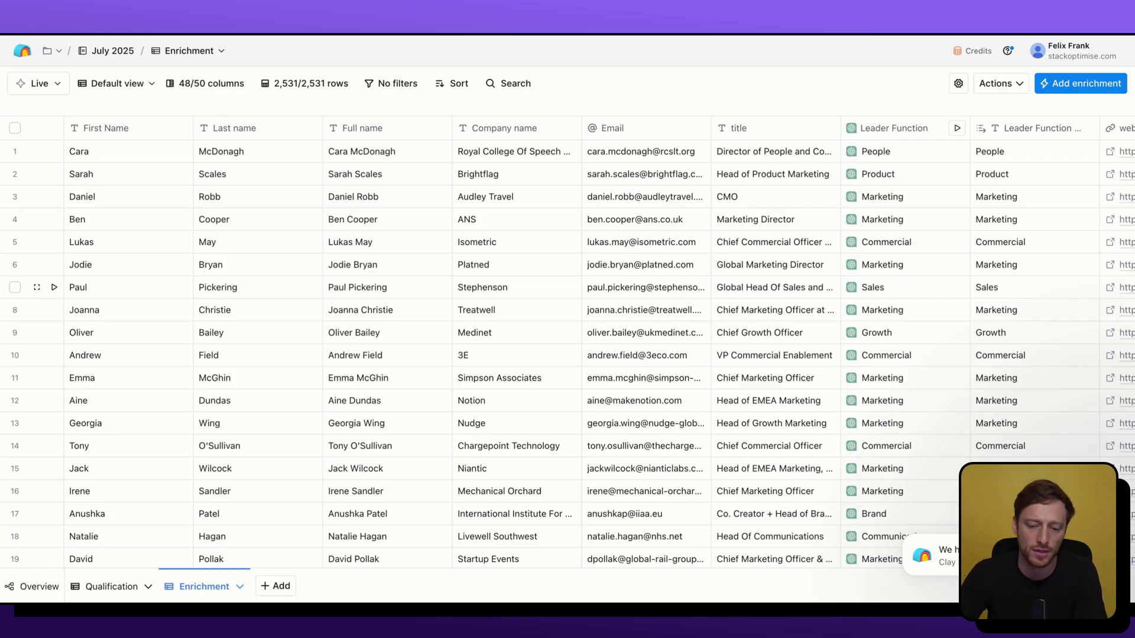
{"action": "scroll", "coordinate": [567, 287], "scroll_direction": "right", "scroll_amount": 10}
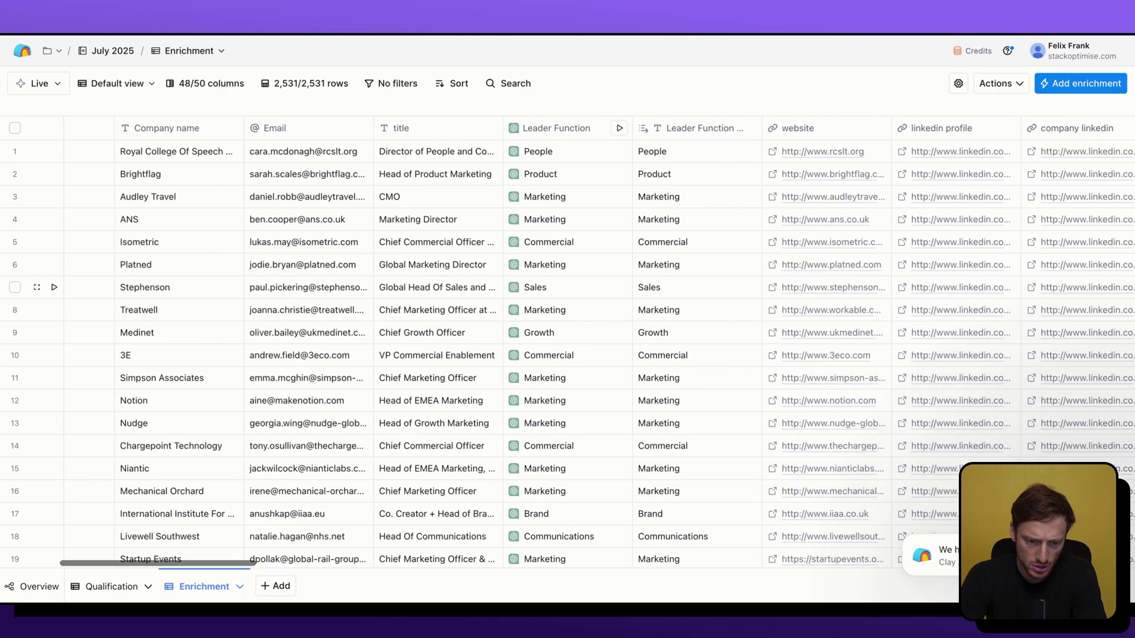
{"action": "scroll", "coordinate": [567, 287], "scroll_direction": "right", "scroll_amount": 10}
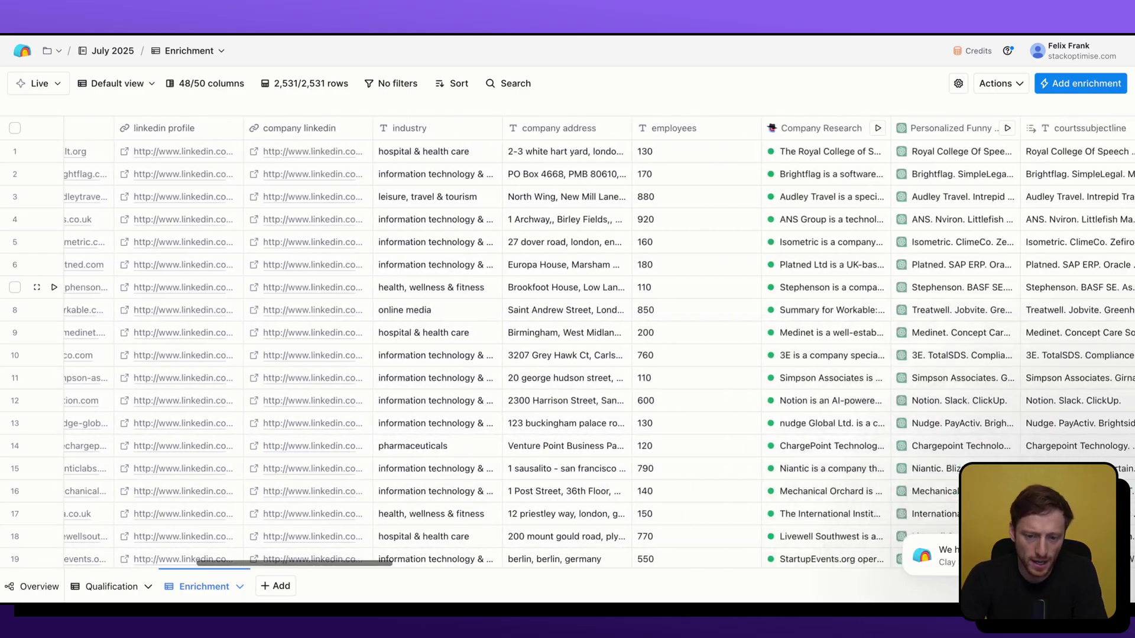
{"action": "scroll", "coordinate": [568, 287], "scroll_direction": "right", "scroll_amount": 2}
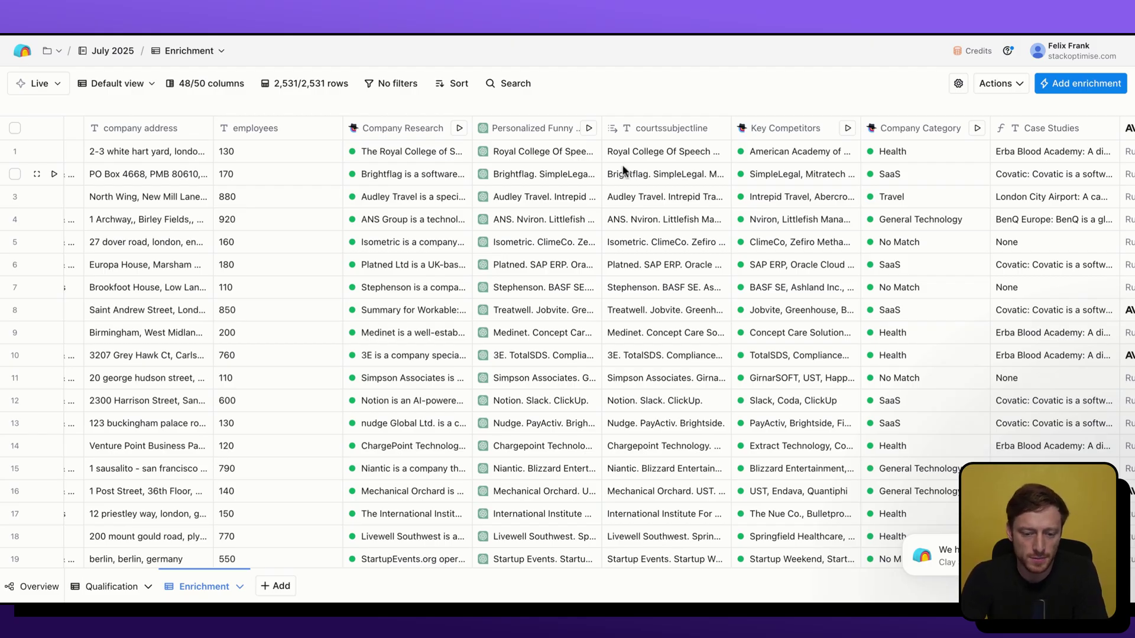
{"action": "double_click", "coordinate": [664, 329]}
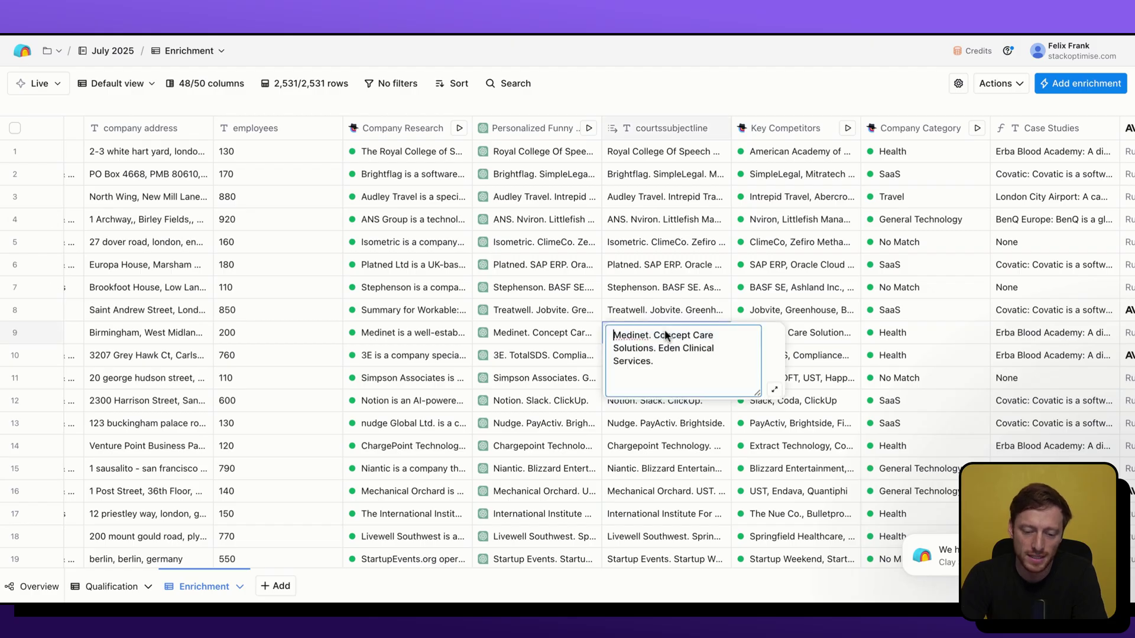
{"action": "left_click", "coordinate": [664, 421]}
{"action": "left_click", "coordinate": [659, 421]}
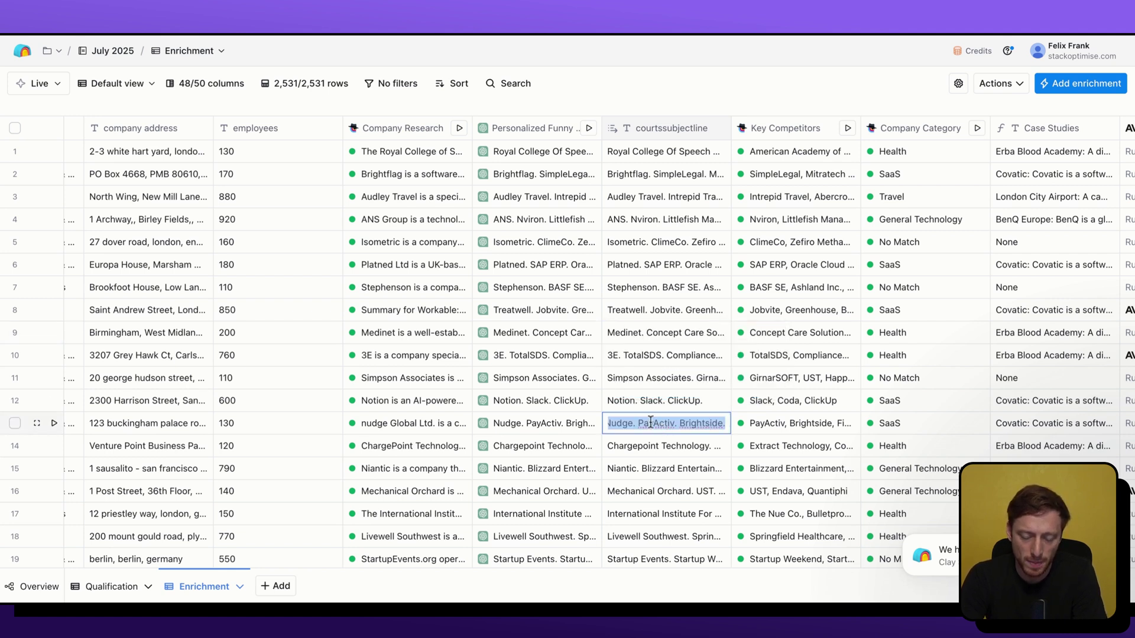
{"action": "left_click", "coordinate": [686, 403]}
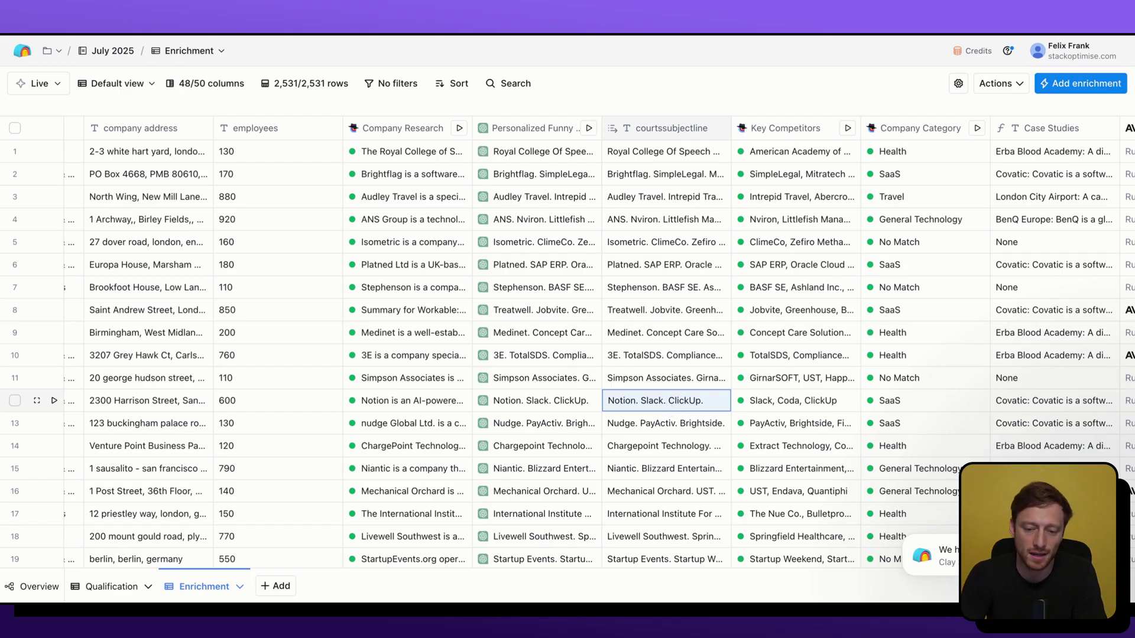
{"action": "scroll", "coordinate": [684, 253], "scroll_direction": "right", "scroll_amount": 5}
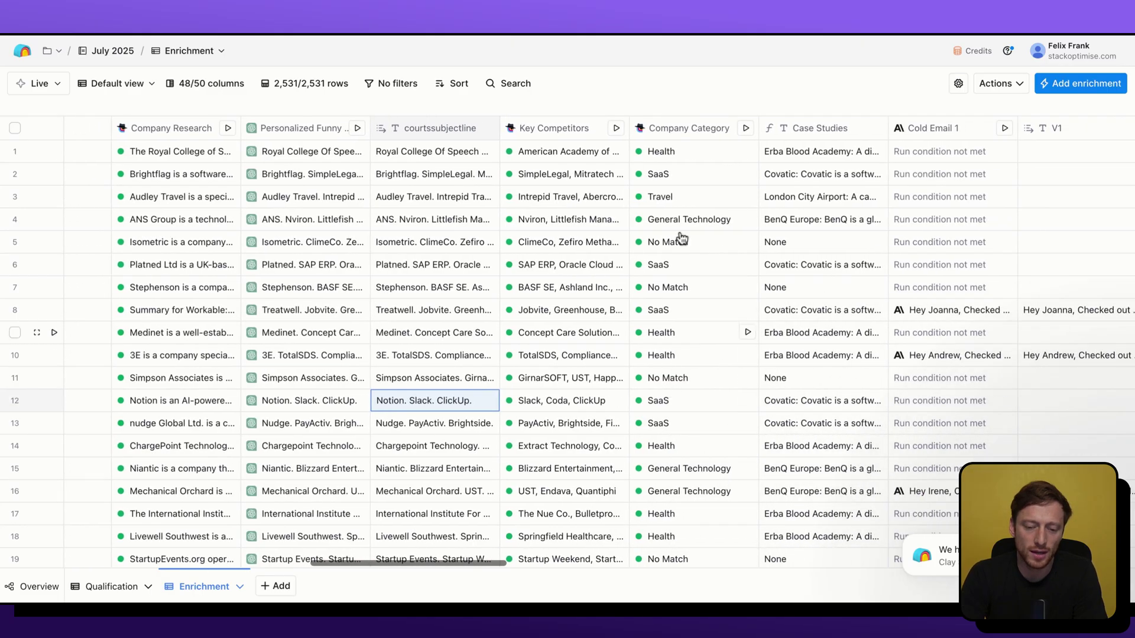
{"action": "scroll", "coordinate": [684, 253], "scroll_direction": "right", "scroll_amount": 1}
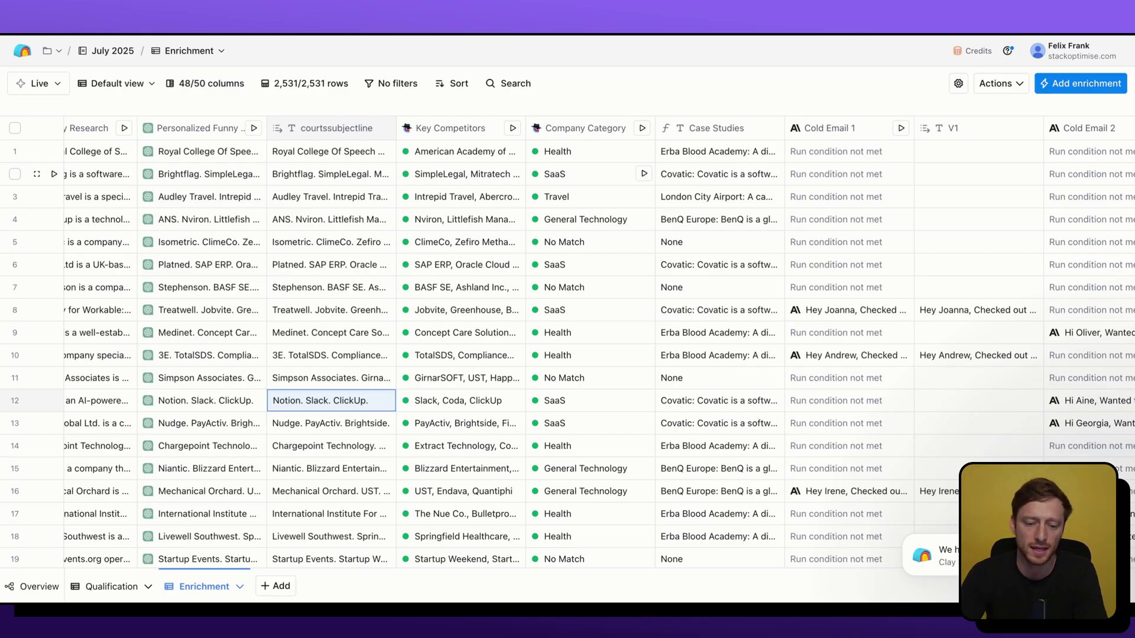
{"action": "left_click", "coordinate": [660, 173]}
{"action": "scroll", "coordinate": [663, 204], "scroll_direction": "left", "scroll_amount": 3}
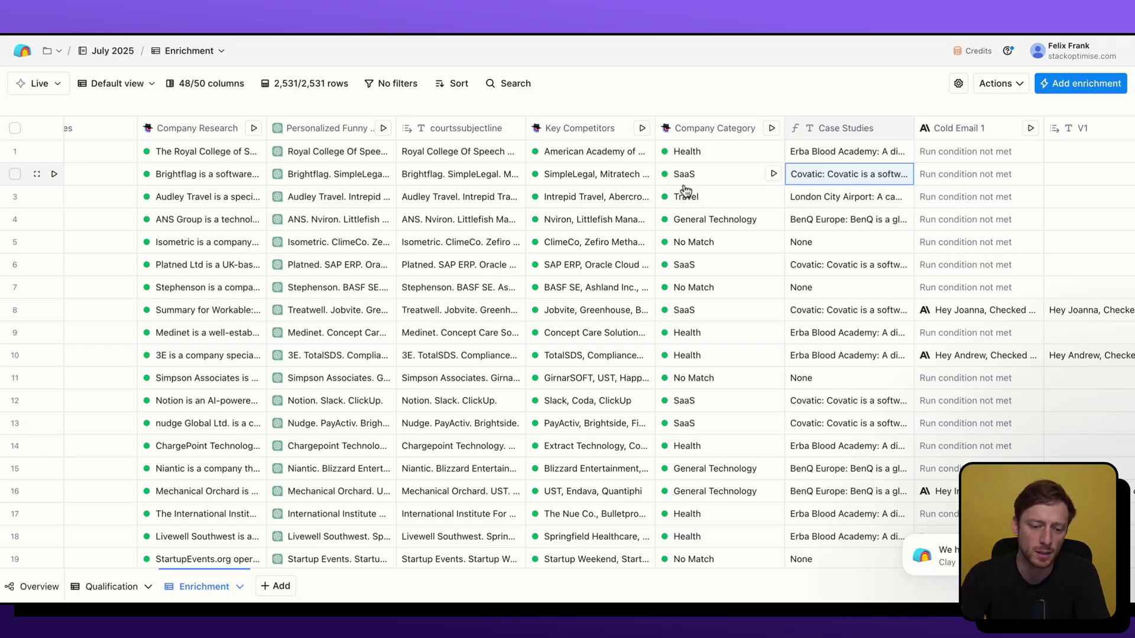
{"action": "scroll", "coordinate": [379, 203], "scroll_direction": "left", "scroll_amount": 3}
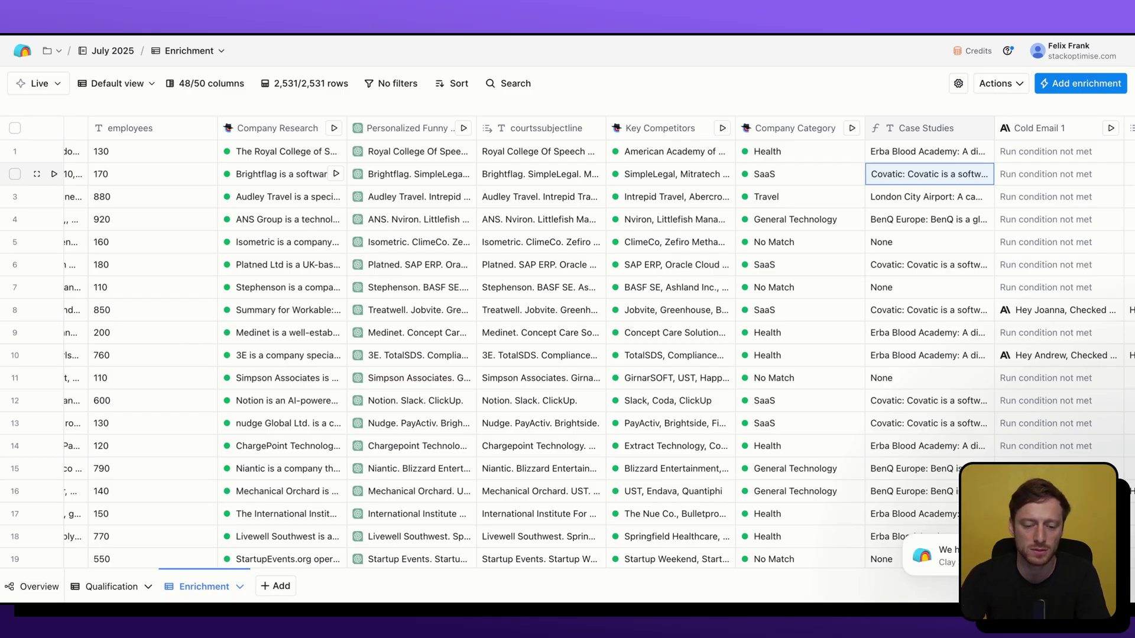
{"action": "scroll", "coordinate": [309, 198], "scroll_direction": "right", "scroll_amount": 5}
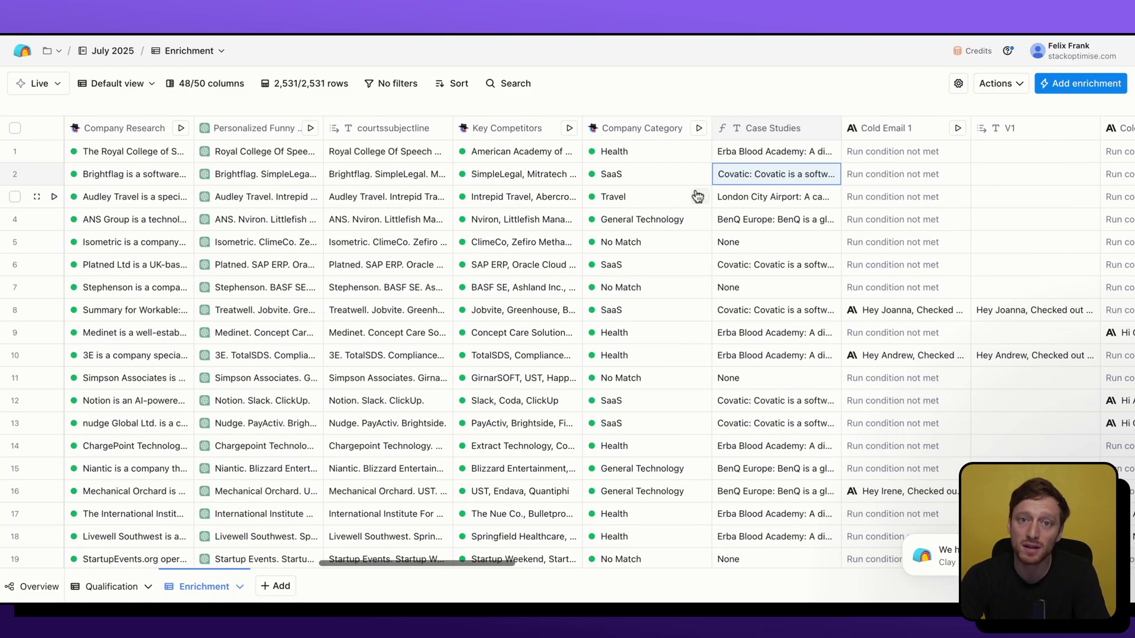
{"action": "left_click", "coordinate": [655, 139]}
{"action": "left_click", "coordinate": [647, 186]}
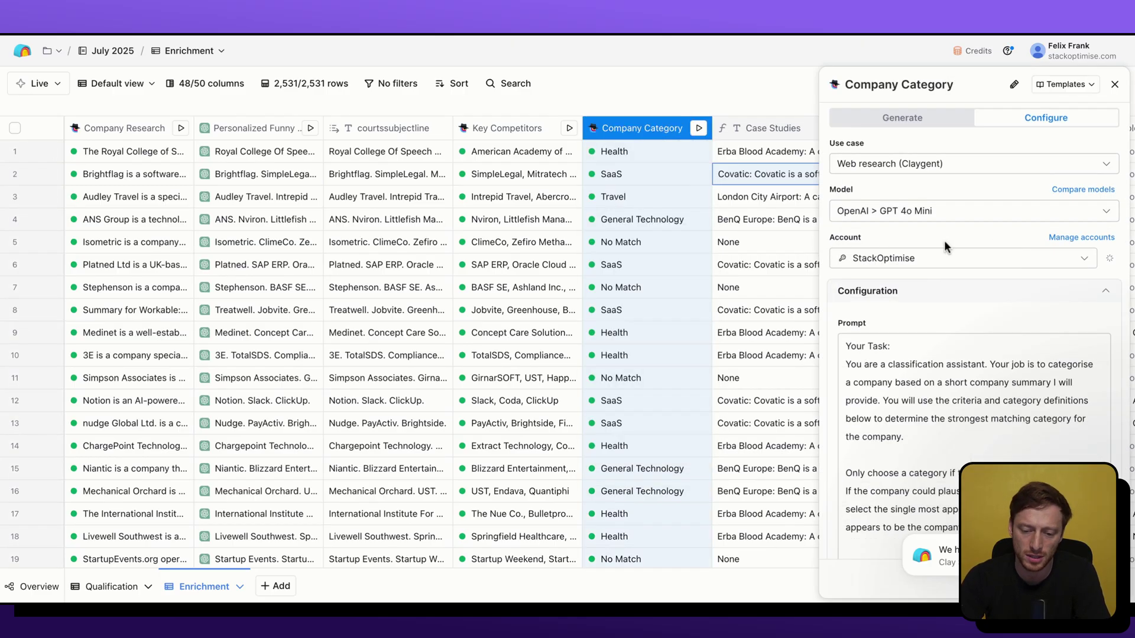
{"action": "scroll", "coordinate": [985, 236], "scroll_direction": "down", "scroll_amount": 5}
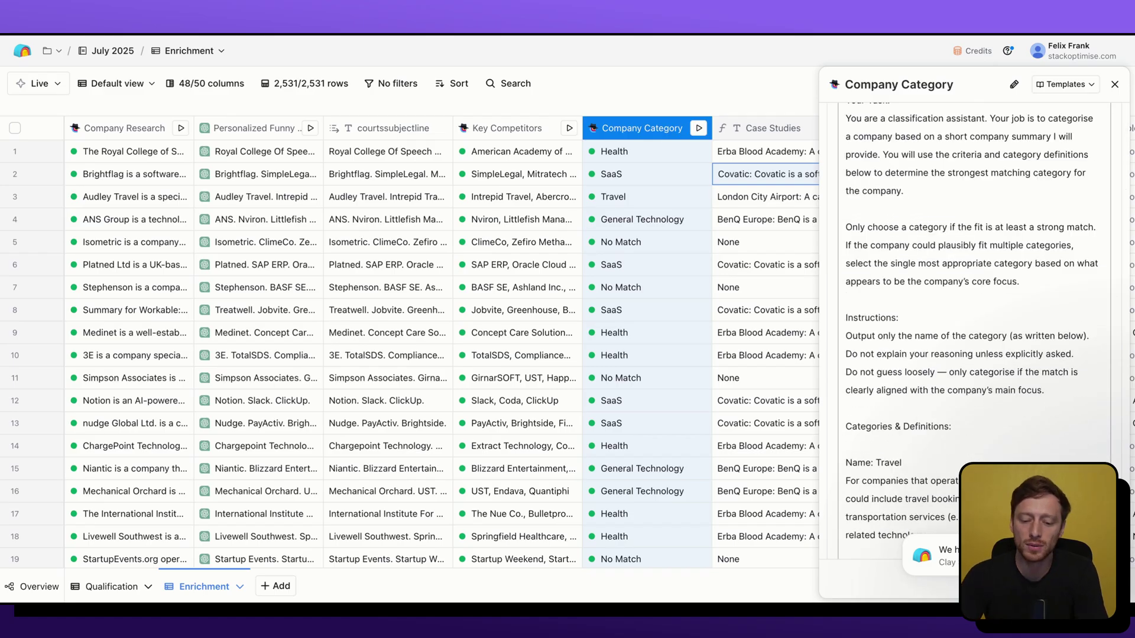
{"action": "scroll", "coordinate": [975, 331], "scroll_direction": "down", "scroll_amount": 4}
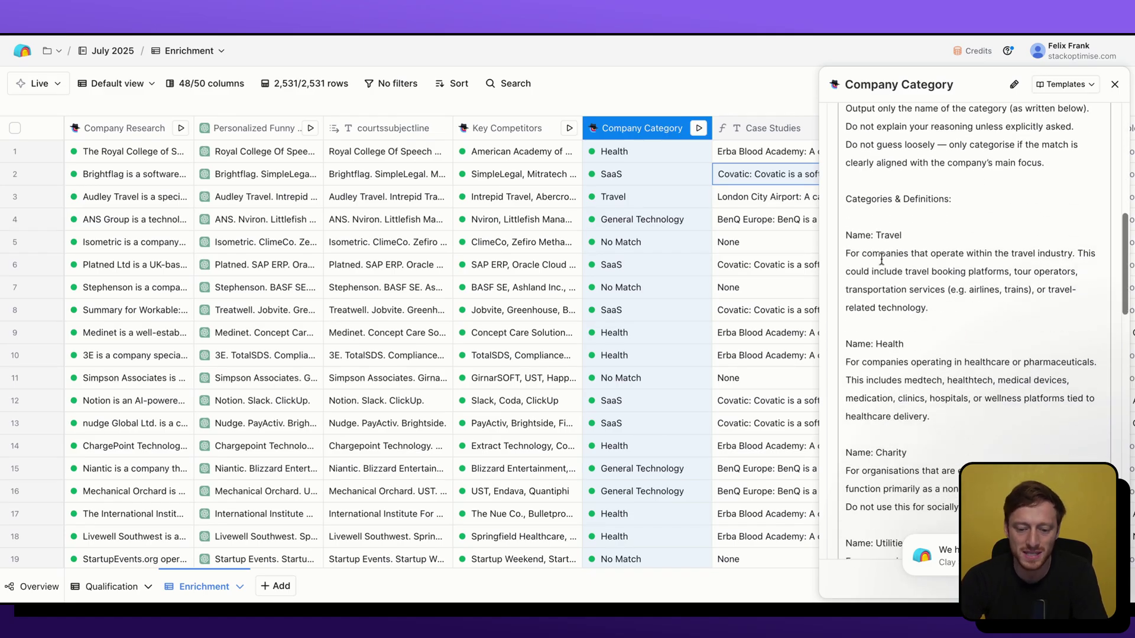
{"action": "scroll", "coordinate": [890, 266], "scroll_direction": "down", "scroll_amount": 4}
{"action": "scroll", "coordinate": [890, 292], "scroll_direction": "down", "scroll_amount": 4}
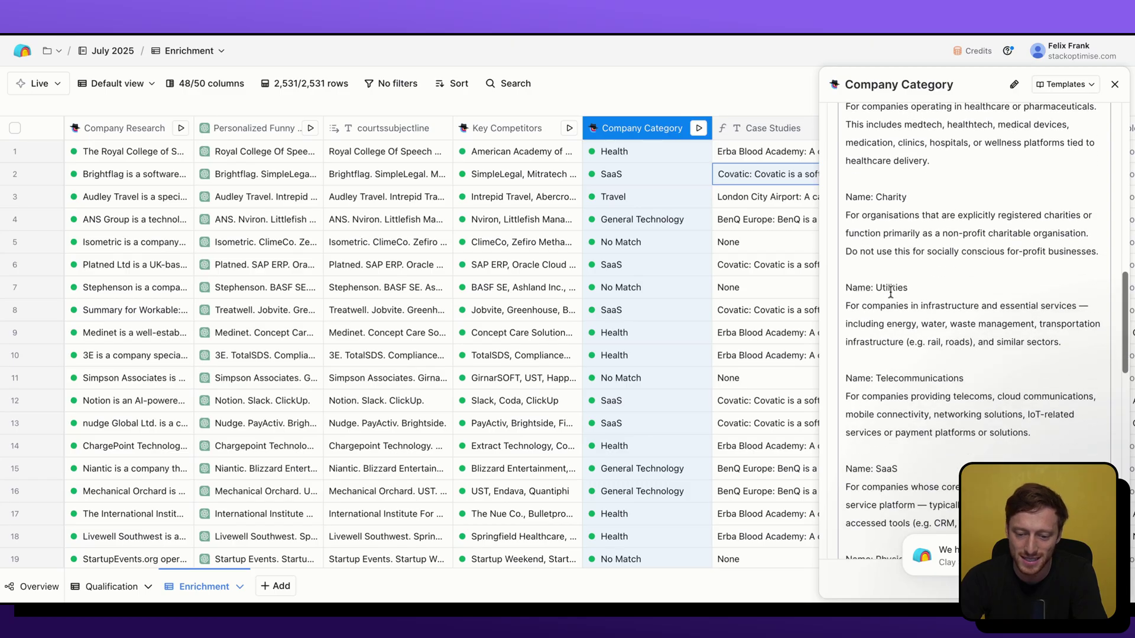
{"action": "scroll", "coordinate": [910, 388], "scroll_direction": "down", "scroll_amount": 4}
{"action": "scroll", "coordinate": [912, 378], "scroll_direction": "down", "scroll_amount": 3}
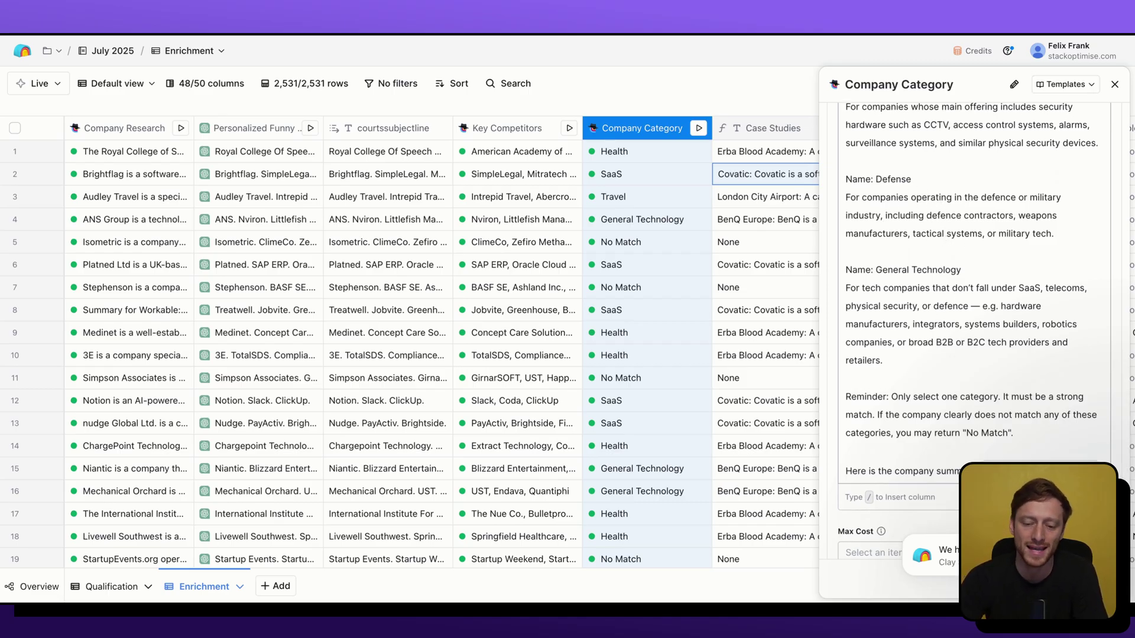
{"action": "scroll", "coordinate": [903, 302], "scroll_direction": "down", "scroll_amount": 1}
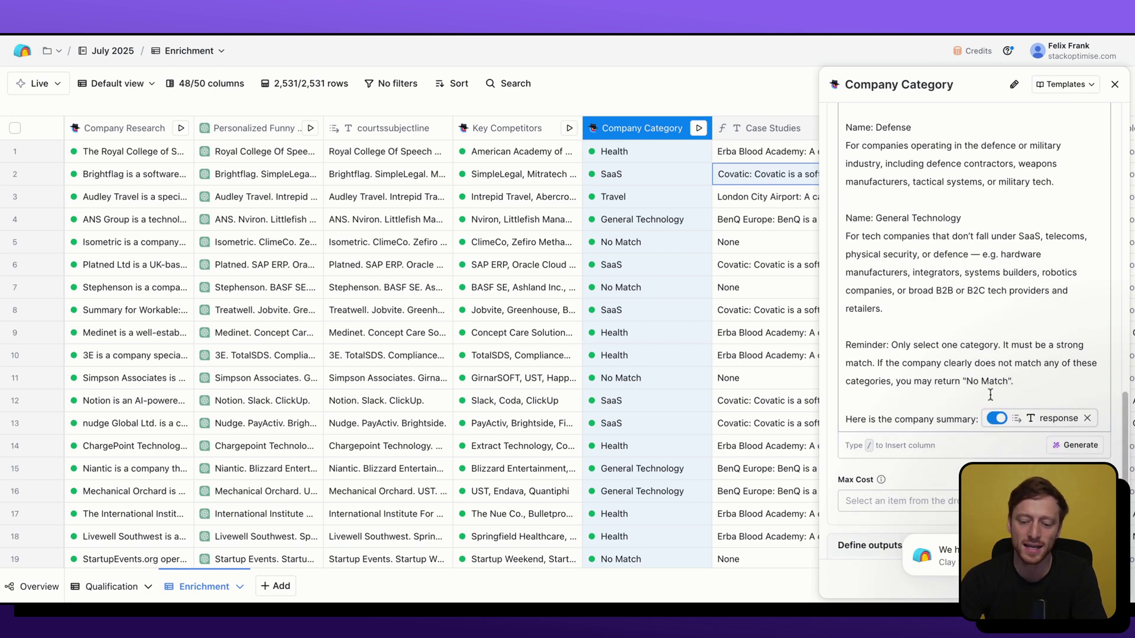
{"action": "mouse_move", "coordinate": [1007, 420]}
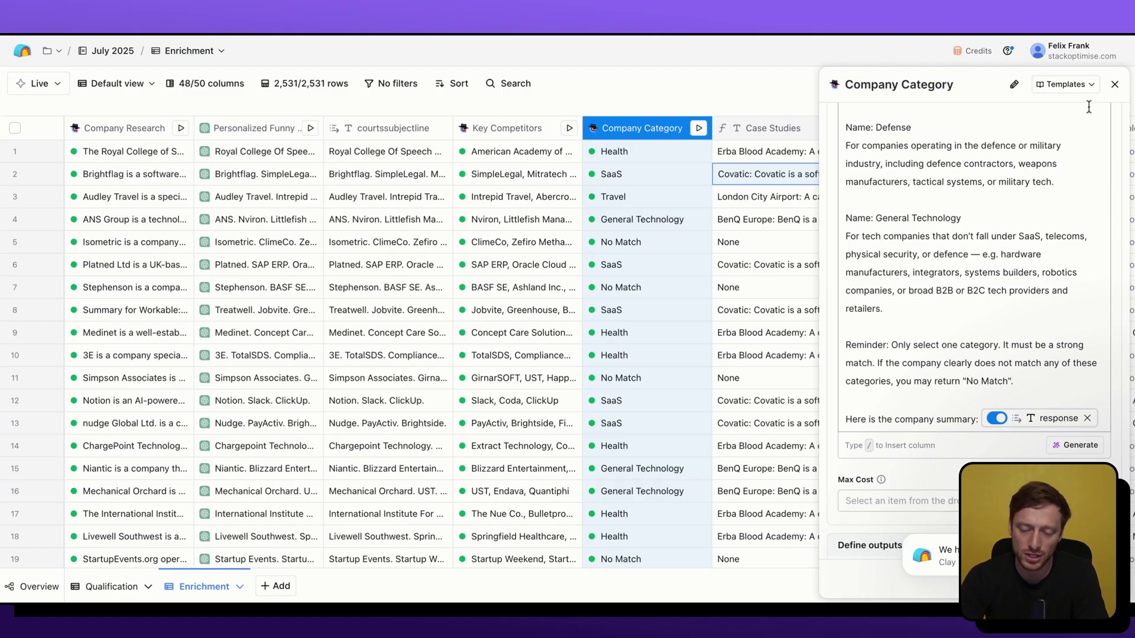
{"action": "left_click", "coordinate": [1114, 84]}
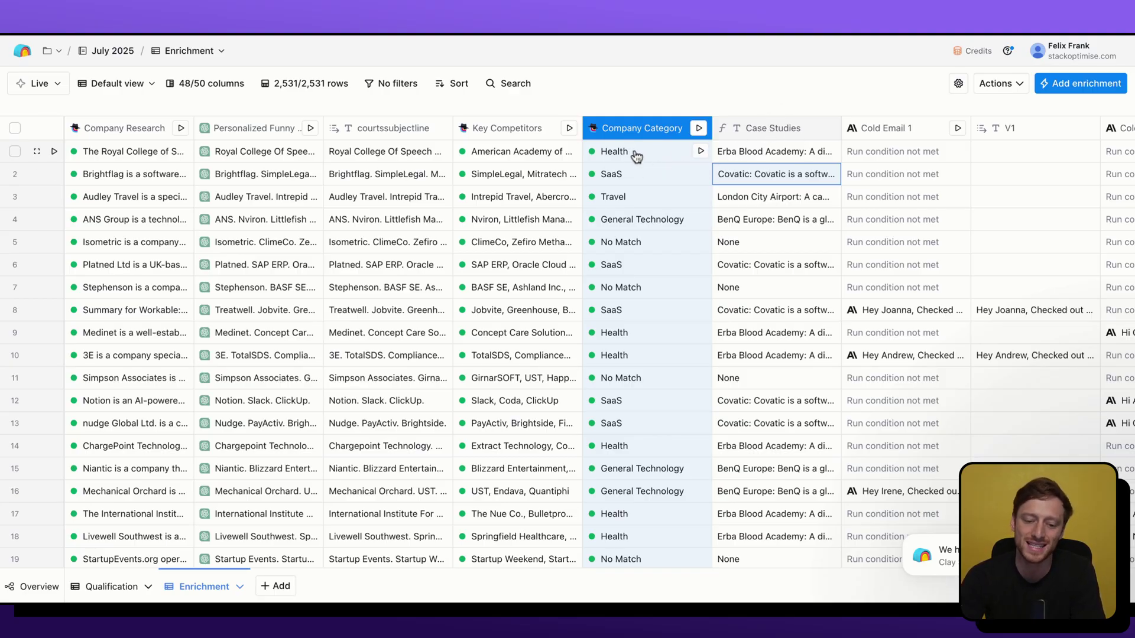
{"action": "double_click", "coordinate": [766, 151]}
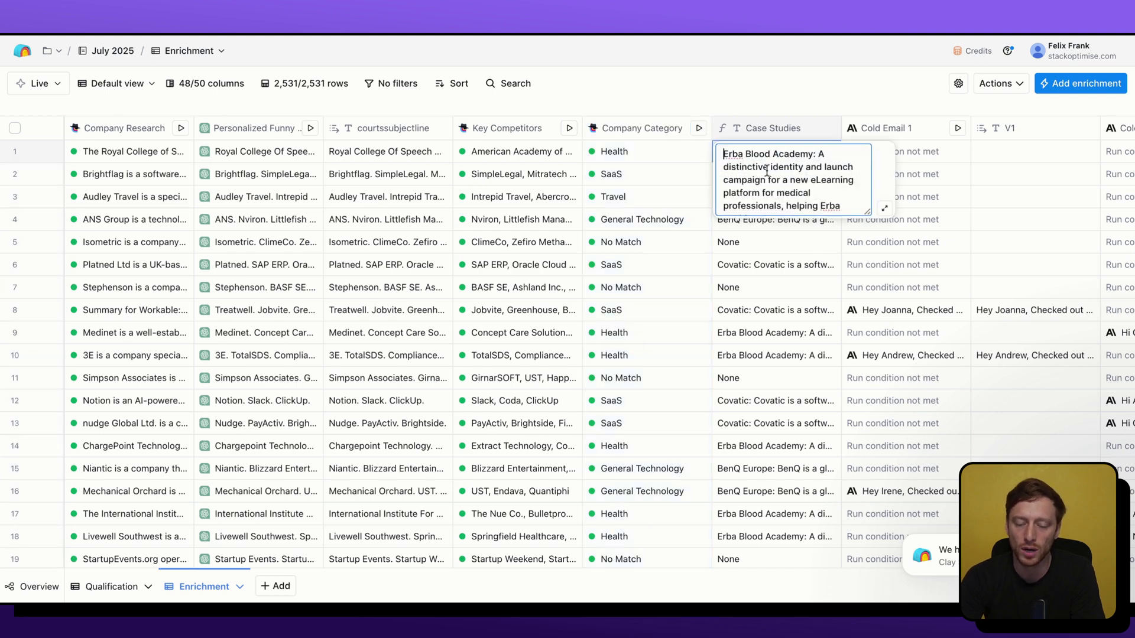
{"action": "scroll", "coordinate": [774, 170], "scroll_direction": "down", "scroll_amount": 3}
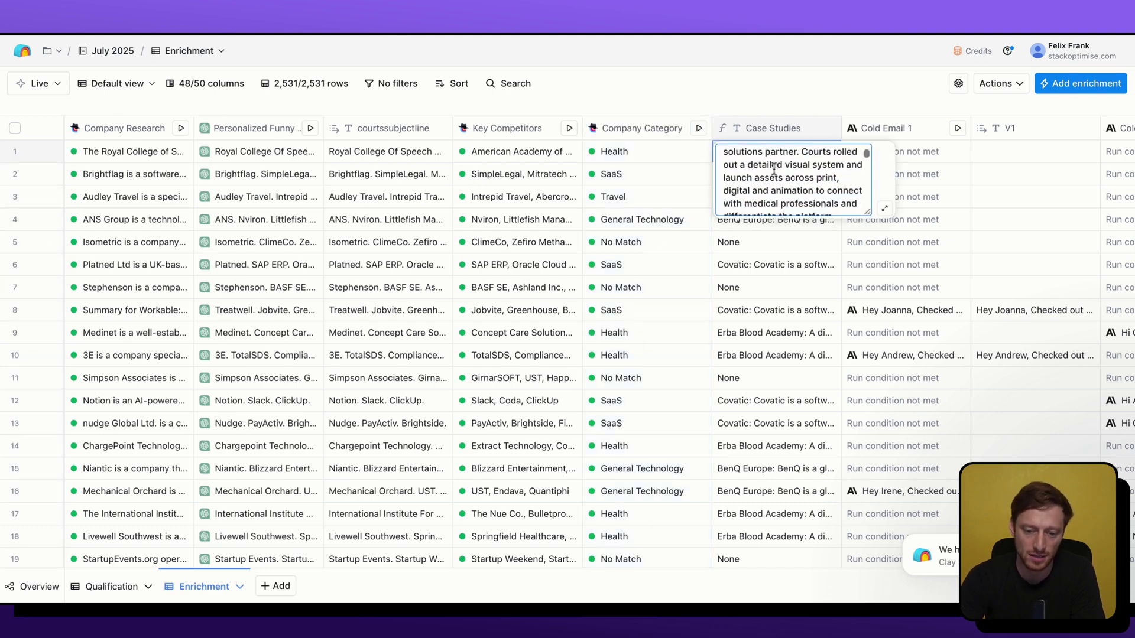
{"action": "left_click", "coordinate": [801, 94]}
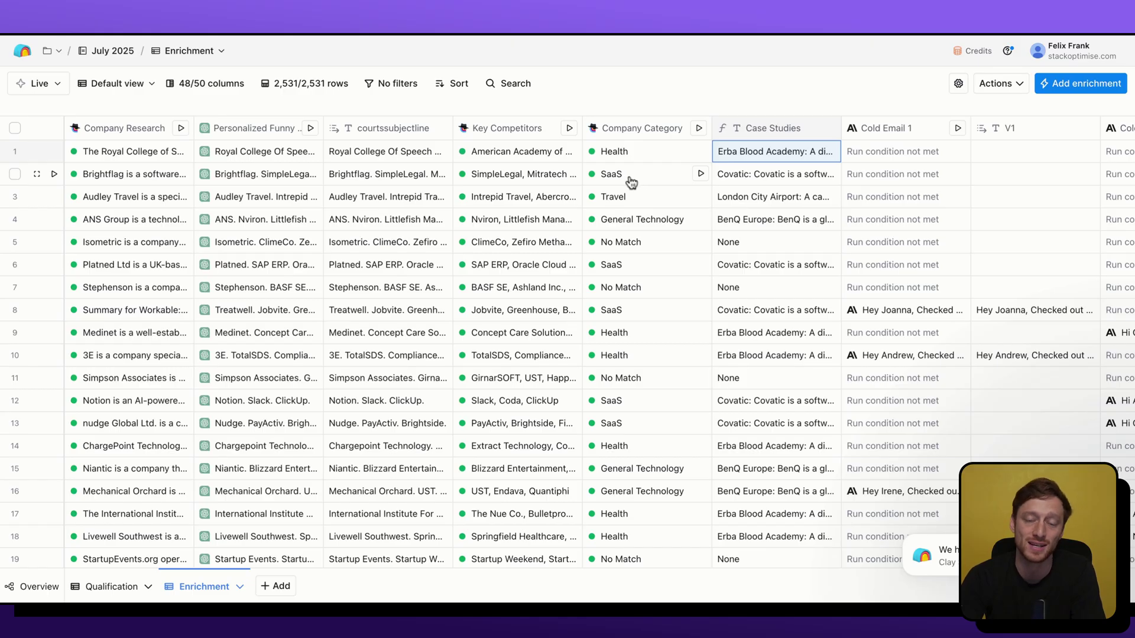
{"action": "double_click", "coordinate": [749, 175]}
{"action": "scroll", "coordinate": [766, 196], "scroll_direction": "down", "scroll_amount": 4}
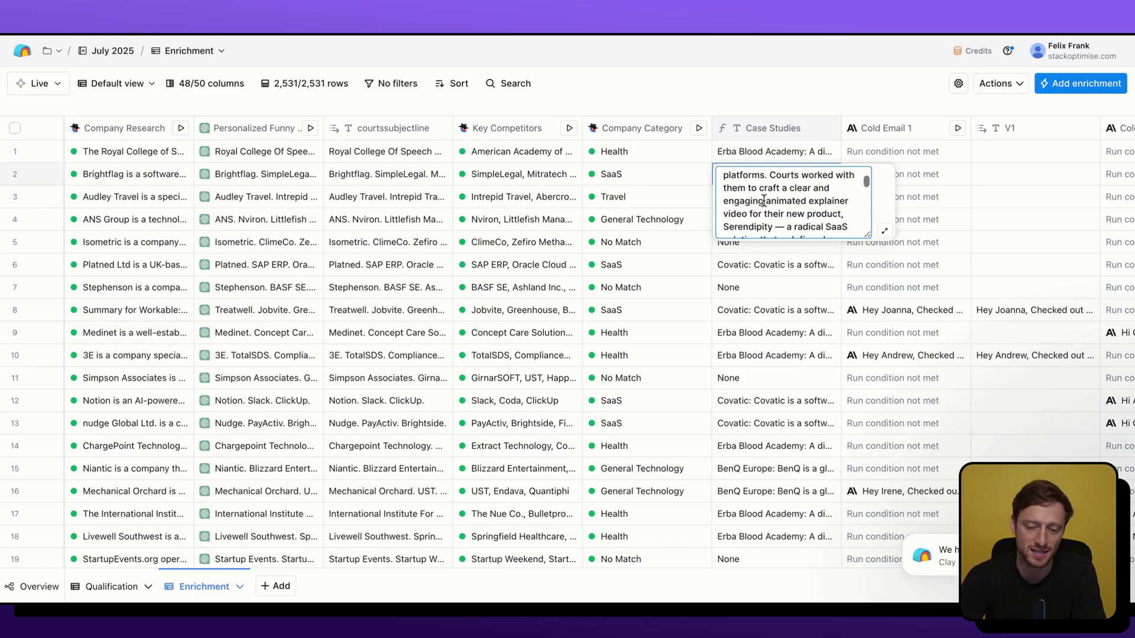
{"action": "left_click", "coordinate": [786, 102]}
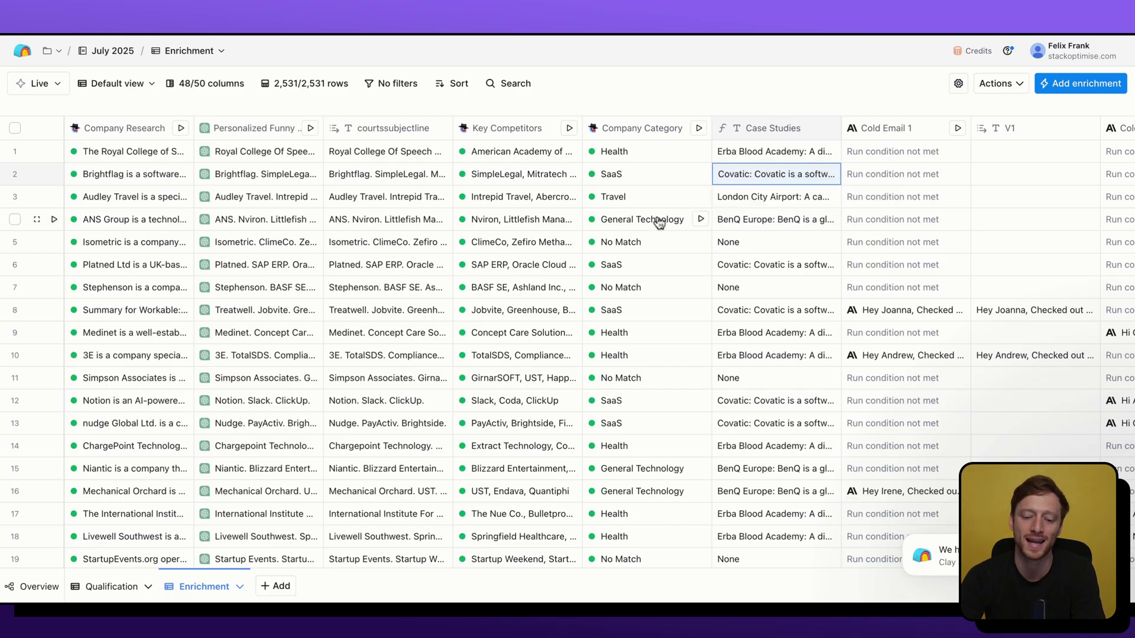
Scroll the Enrichment table right to show Cold Email 2, 3 and 4 with their V copy columns
{"action": "scroll", "coordinate": [712, 210], "scroll_direction": "down", "scroll_amount": 1}
{"action": "scroll", "coordinate": [711, 211], "scroll_direction": "up", "scroll_amount": 1}
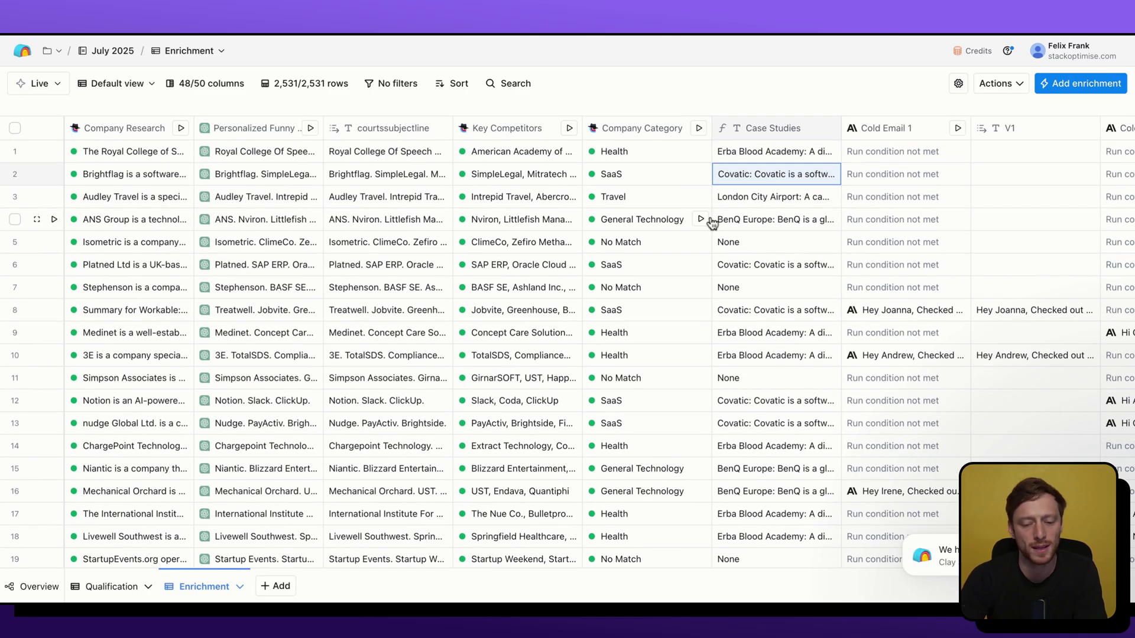
{"action": "scroll", "coordinate": [712, 222], "scroll_direction": "right", "scroll_amount": 2}
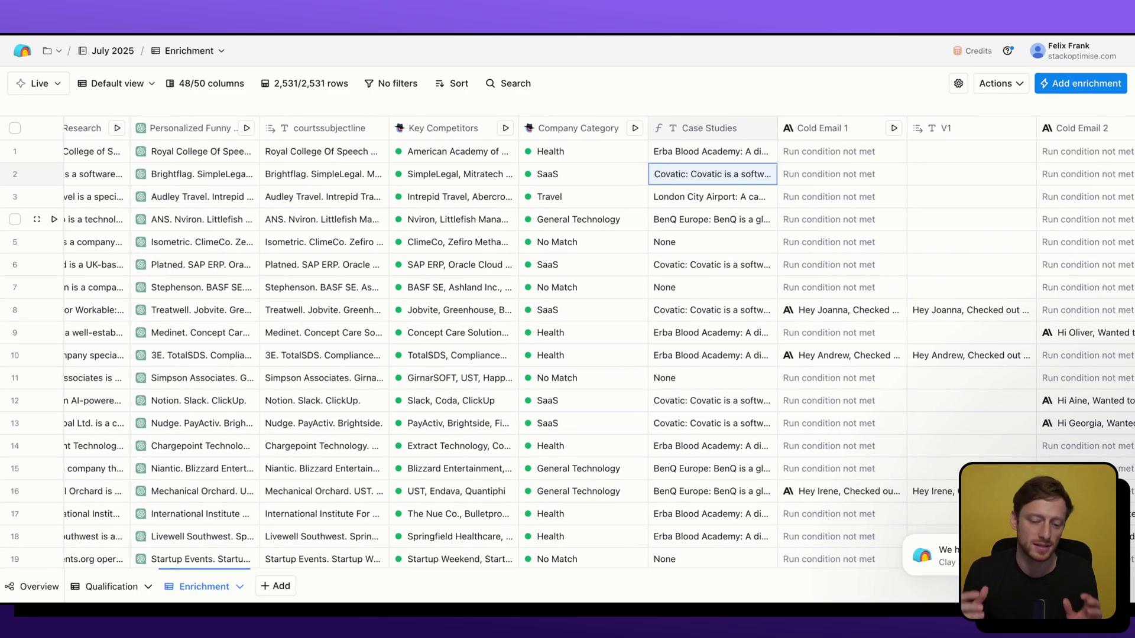
{"action": "scroll", "coordinate": [742, 218], "scroll_direction": "right", "scroll_amount": 8}
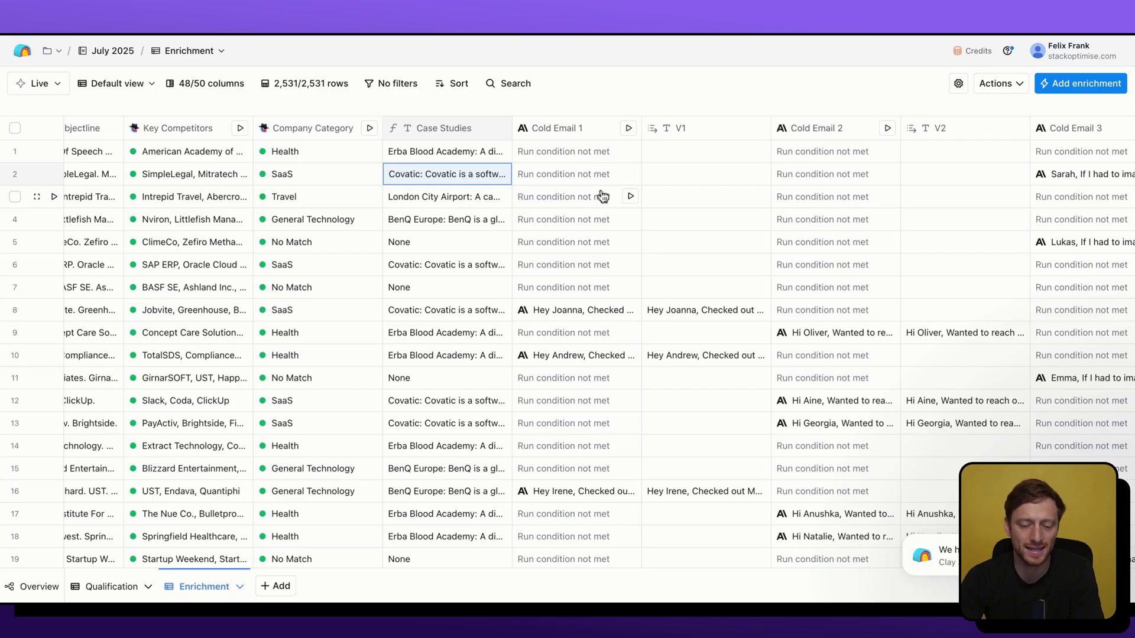
{"action": "scroll", "coordinate": [601, 196], "scroll_direction": "right", "scroll_amount": 5}
{"action": "scroll", "coordinate": [602, 197], "scroll_direction": "right", "scroll_amount": 7}
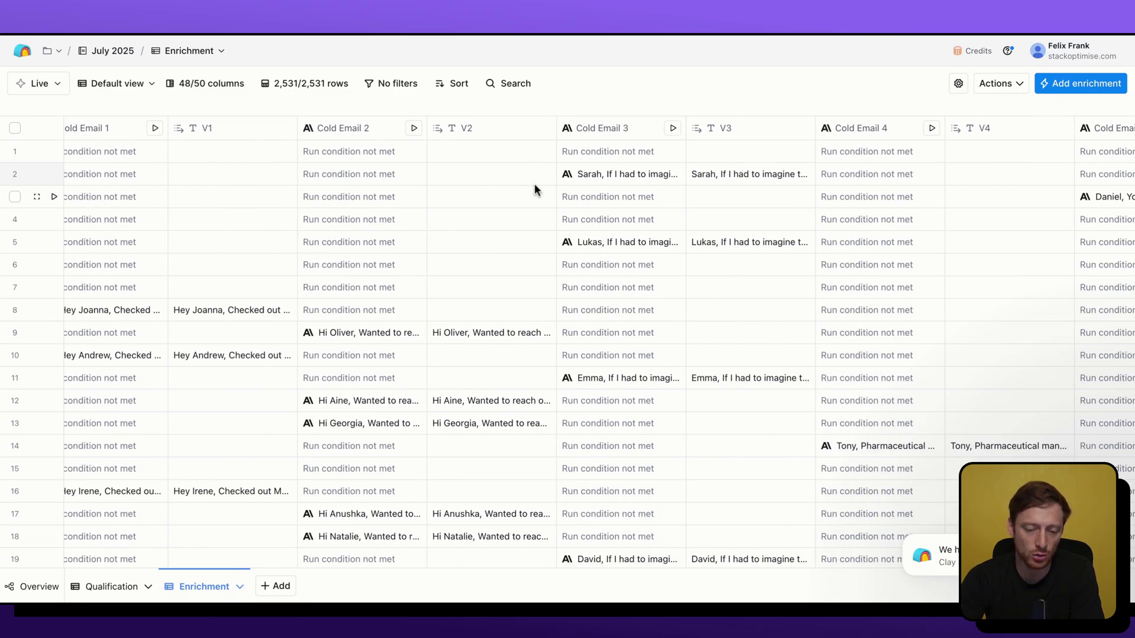
{"action": "left_click", "coordinate": [609, 137]}
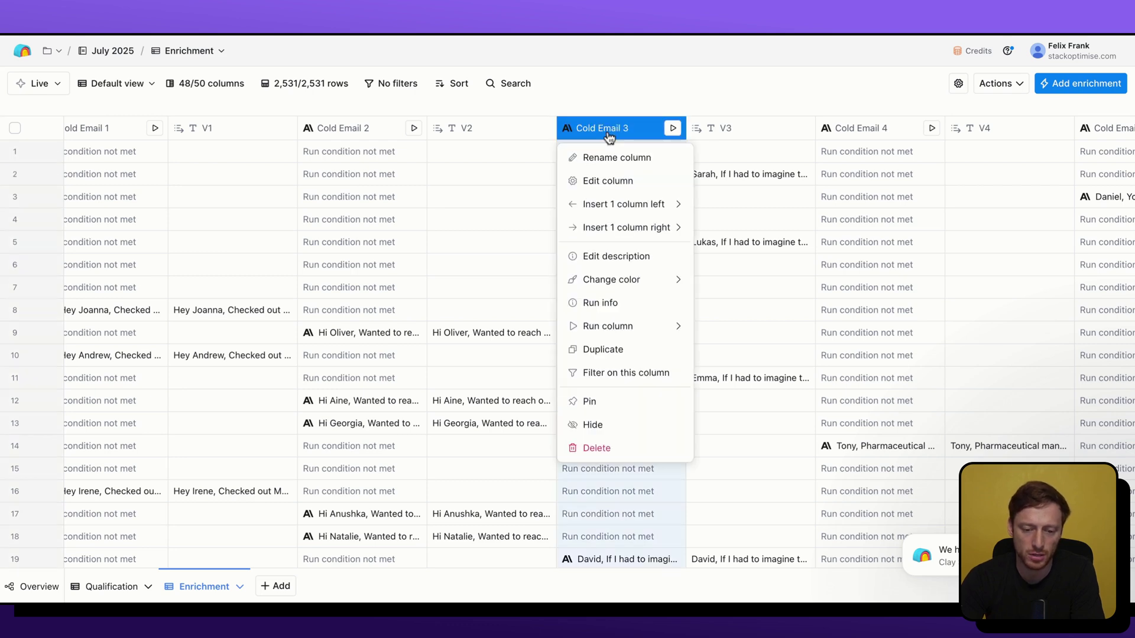
{"action": "left_click", "coordinate": [611, 182]}
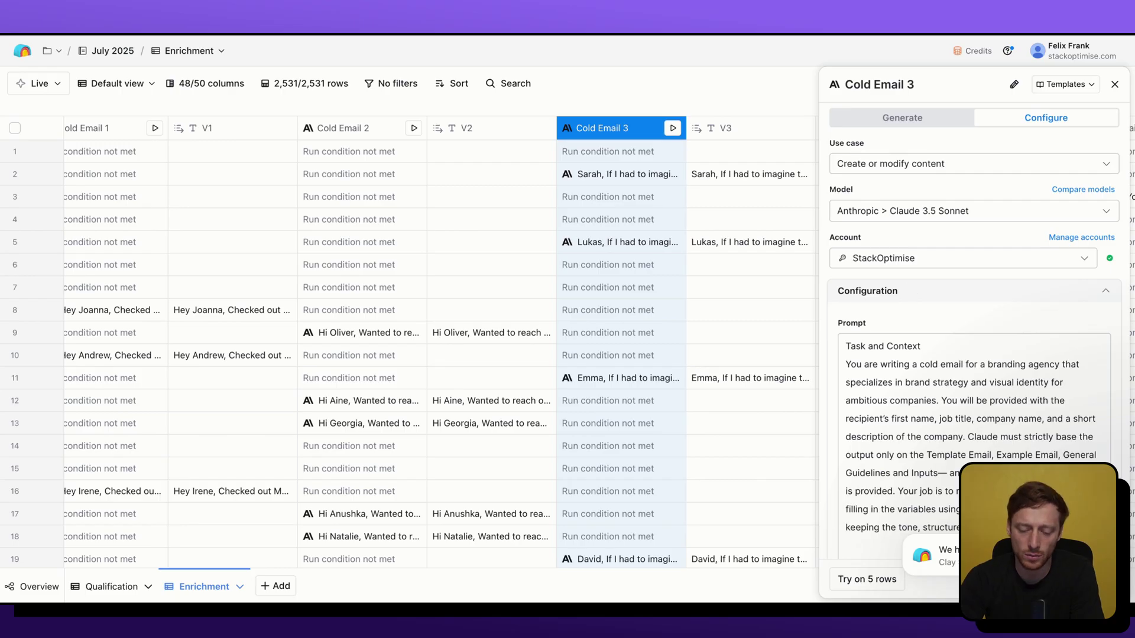
{"action": "scroll", "coordinate": [886, 295], "scroll_direction": "down", "scroll_amount": 2}
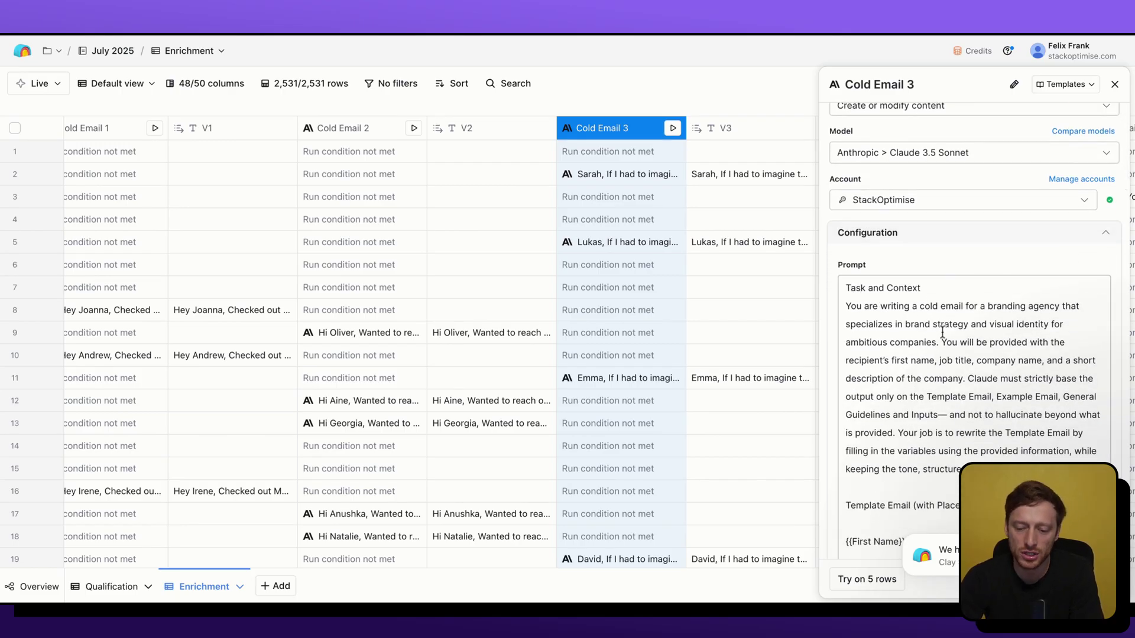
{"action": "scroll", "coordinate": [919, 332], "scroll_direction": "down", "scroll_amount": 2}
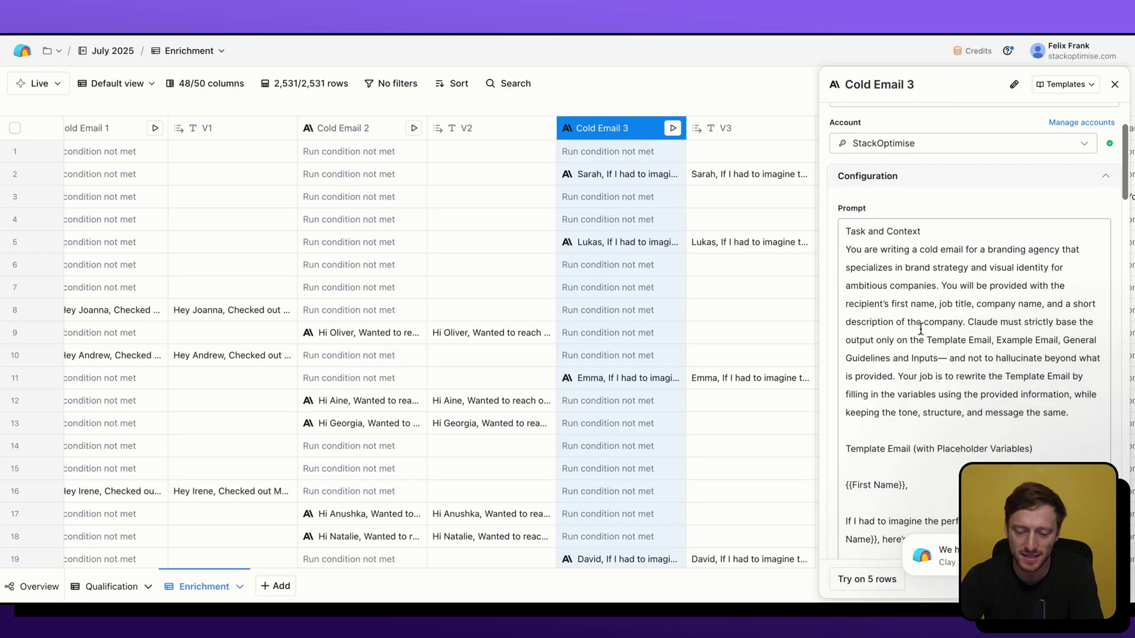
{"action": "scroll", "coordinate": [920, 328], "scroll_direction": "down", "scroll_amount": 6}
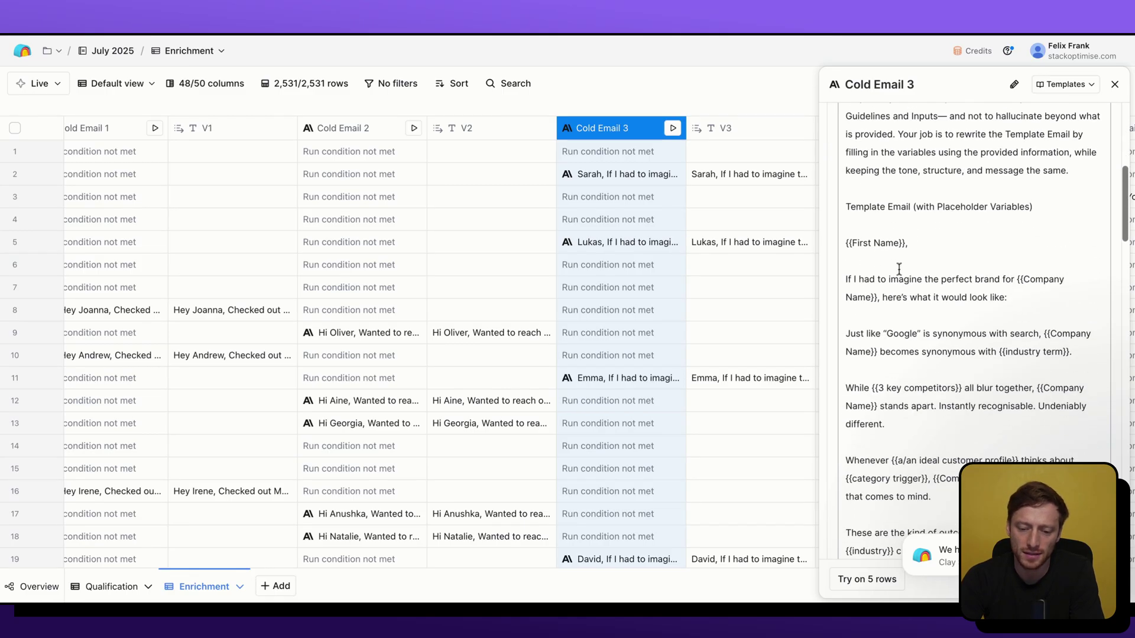
{"action": "scroll", "coordinate": [896, 272], "scroll_direction": "down", "scroll_amount": 1}
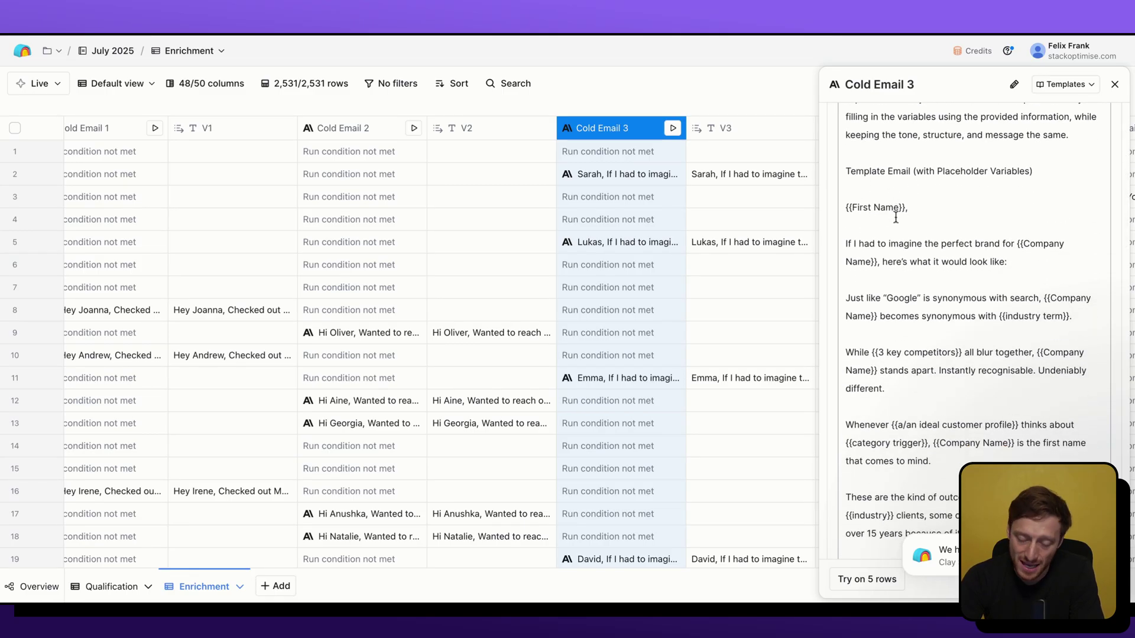
{"action": "scroll", "coordinate": [1008, 228], "scroll_direction": "down", "scroll_amount": 1}
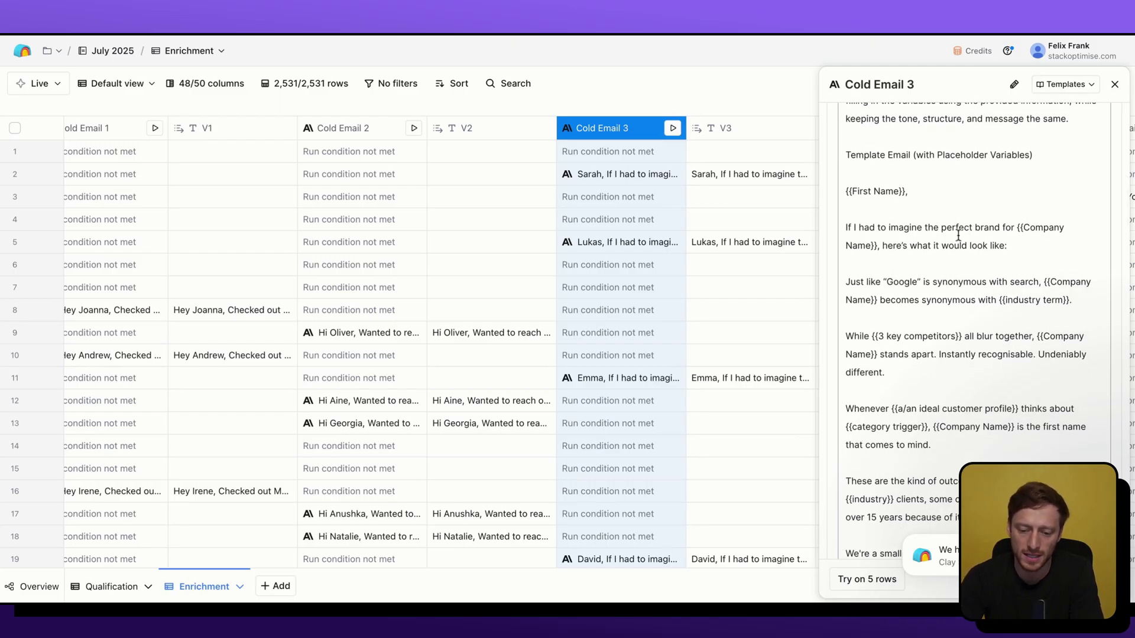
{"action": "scroll", "coordinate": [952, 236], "scroll_direction": "down", "scroll_amount": 5}
{"action": "scroll", "coordinate": [939, 252], "scroll_direction": "down", "scroll_amount": 5}
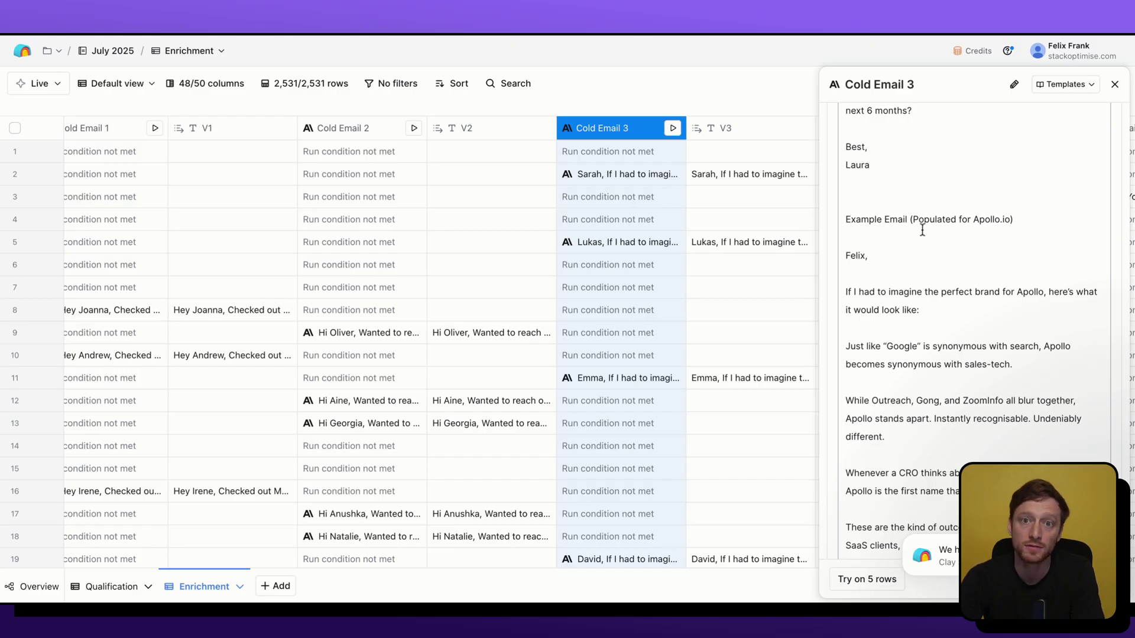
{"action": "left_click_drag", "start_coordinate": [909, 220], "coordinate": [1015, 220]}
{"action": "scroll", "coordinate": [938, 309], "scroll_direction": "down", "scroll_amount": 2}
{"action": "scroll", "coordinate": [954, 284], "scroll_direction": "down", "scroll_amount": 5}
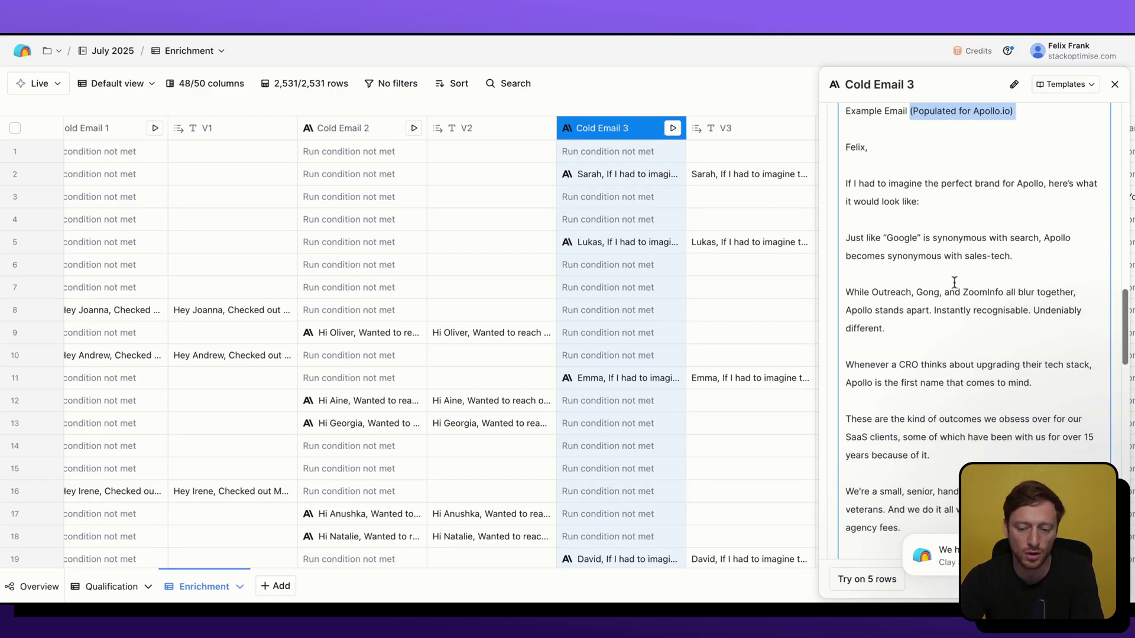
{"action": "scroll", "coordinate": [953, 283], "scroll_direction": "down", "scroll_amount": 5}
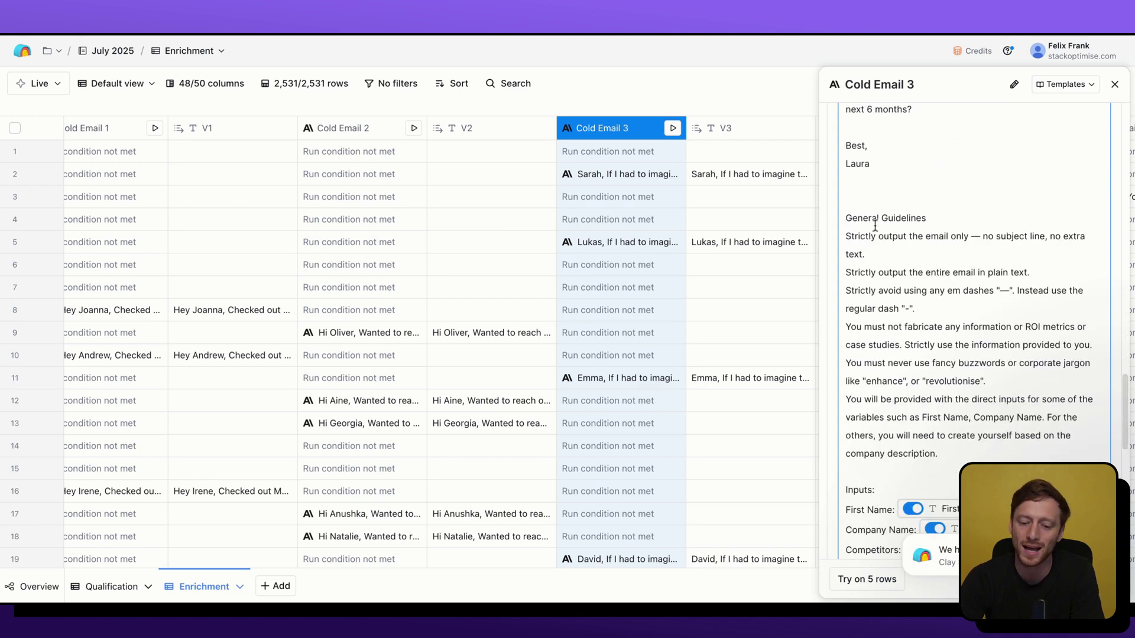
{"action": "left_click_drag", "start_coordinate": [852, 218], "coordinate": [913, 262]}
{"action": "left_click", "coordinate": [923, 276]}
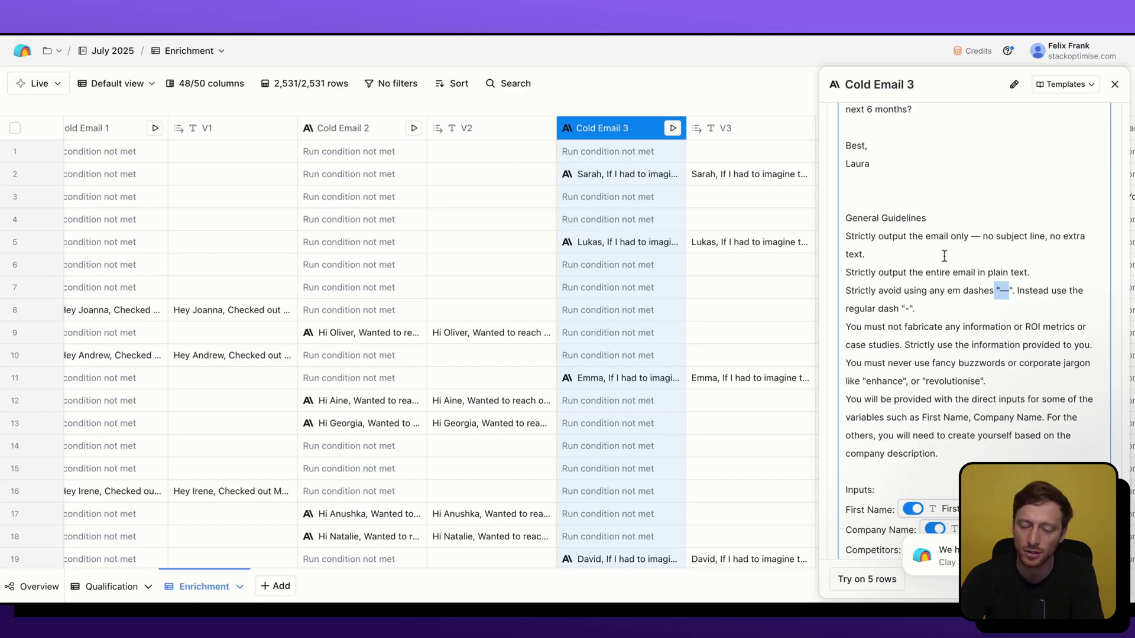
{"action": "left_click_drag", "start_coordinate": [980, 236], "coordinate": [1014, 236]}
{"action": "scroll", "coordinate": [940, 260], "scroll_direction": "down", "scroll_amount": 2}
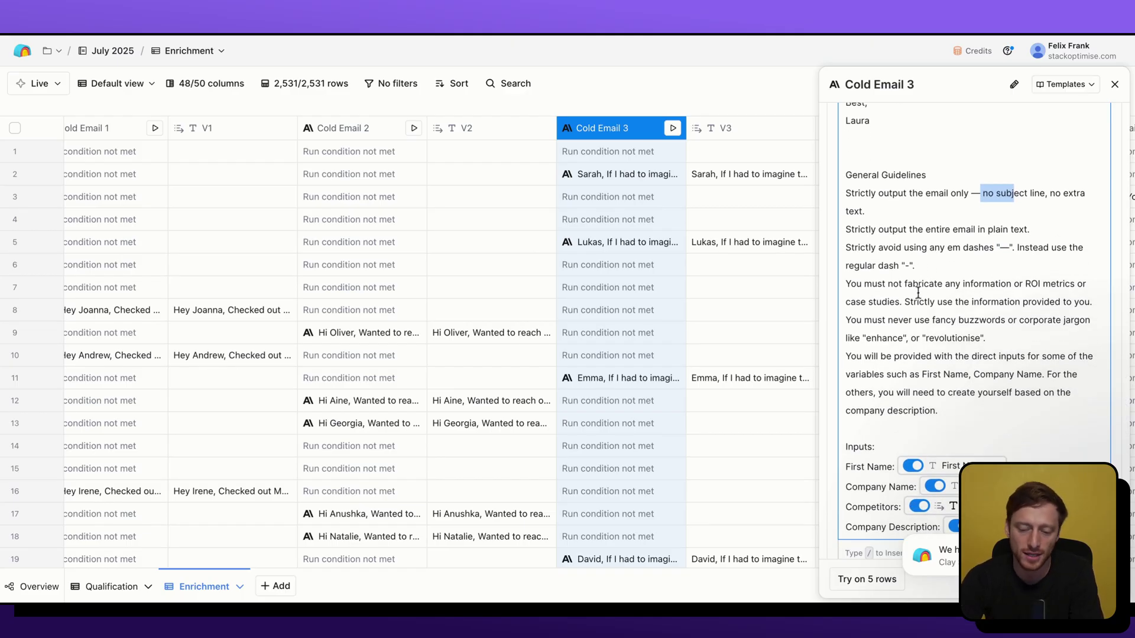
{"action": "scroll", "coordinate": [910, 301], "scroll_direction": "down", "scroll_amount": 3}
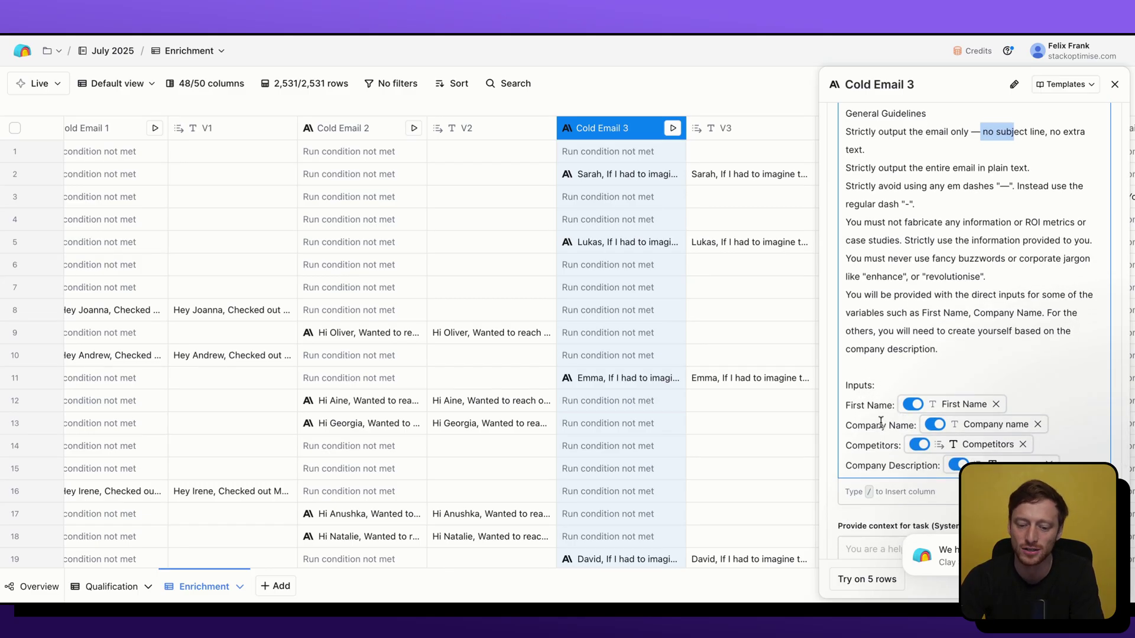
{"action": "mouse_move", "coordinate": [946, 423]}
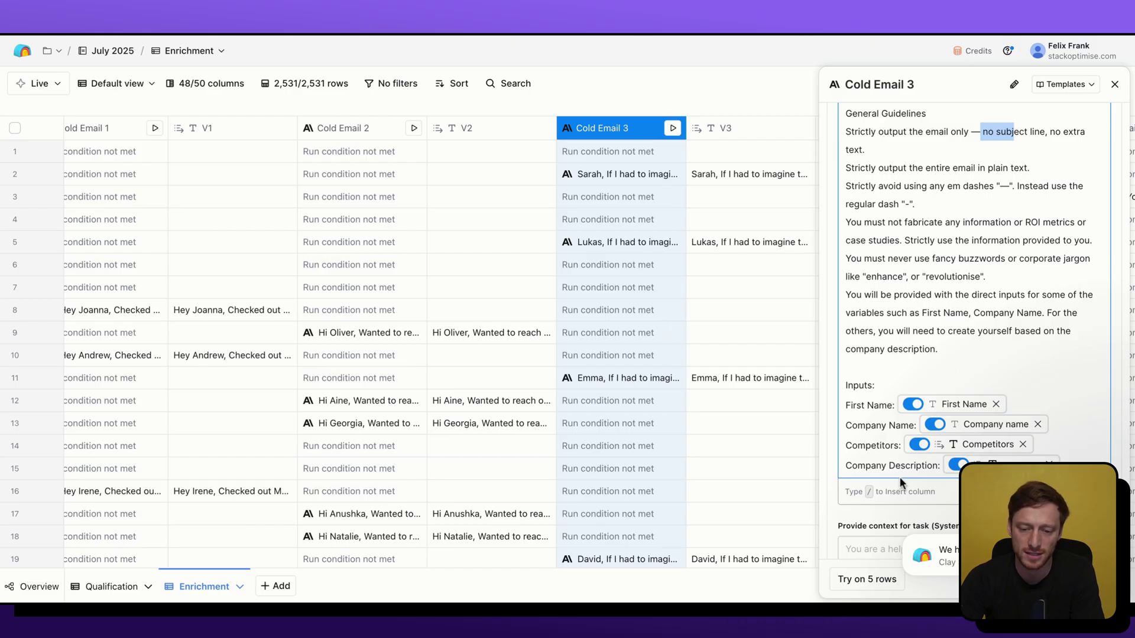
{"action": "left_click", "coordinate": [1115, 84]}
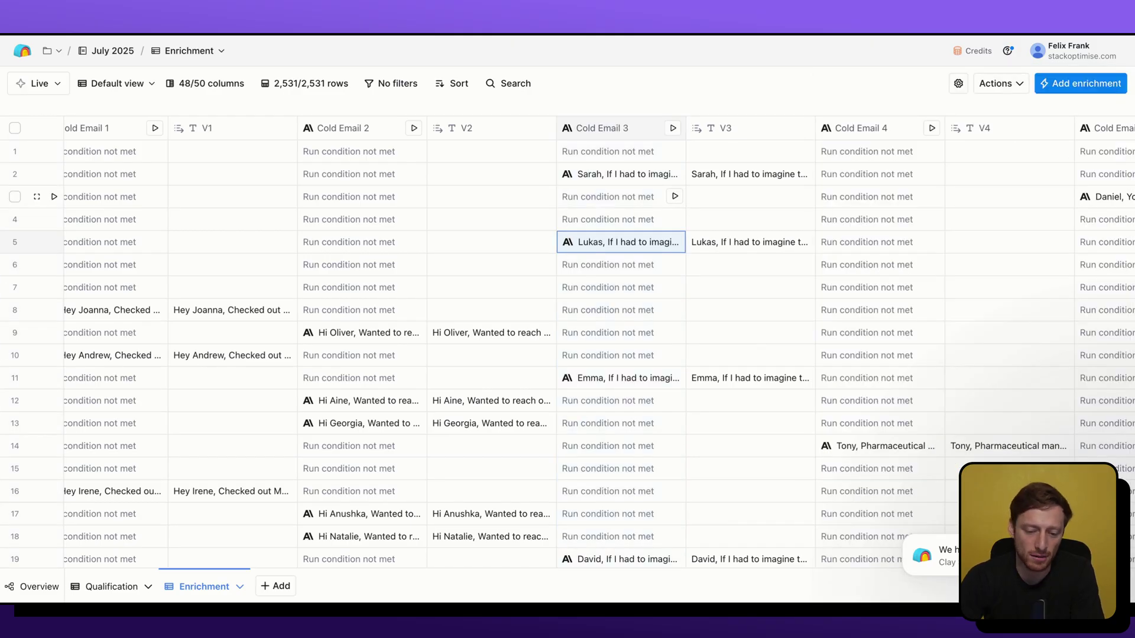
{"action": "left_click", "coordinate": [624, 381]}
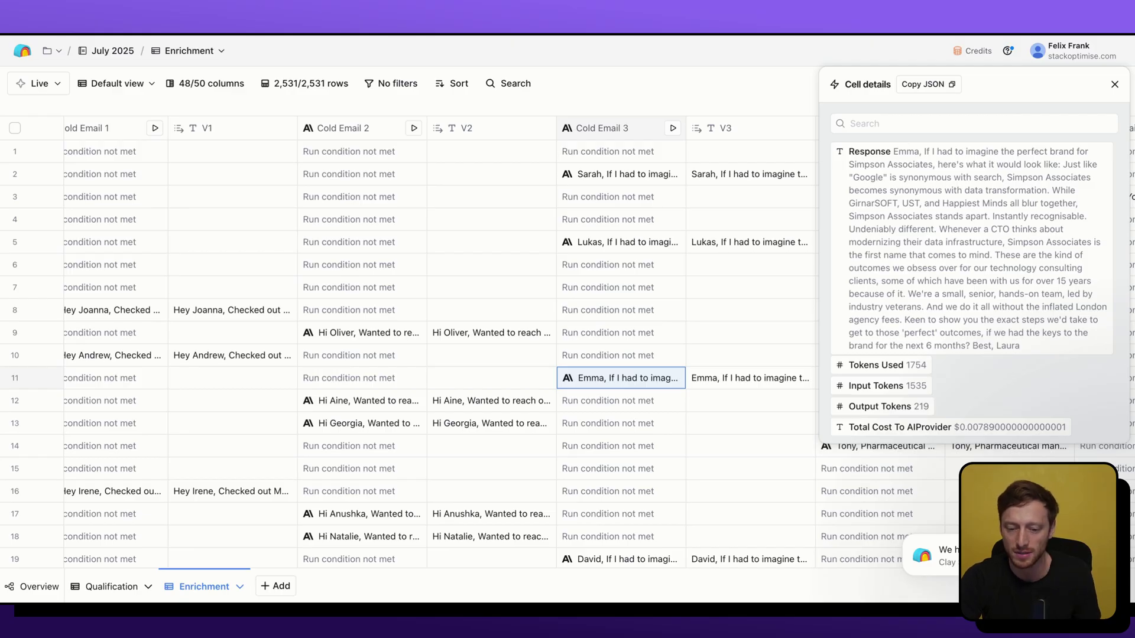
{"action": "mouse_move", "coordinate": [1006, 177]}
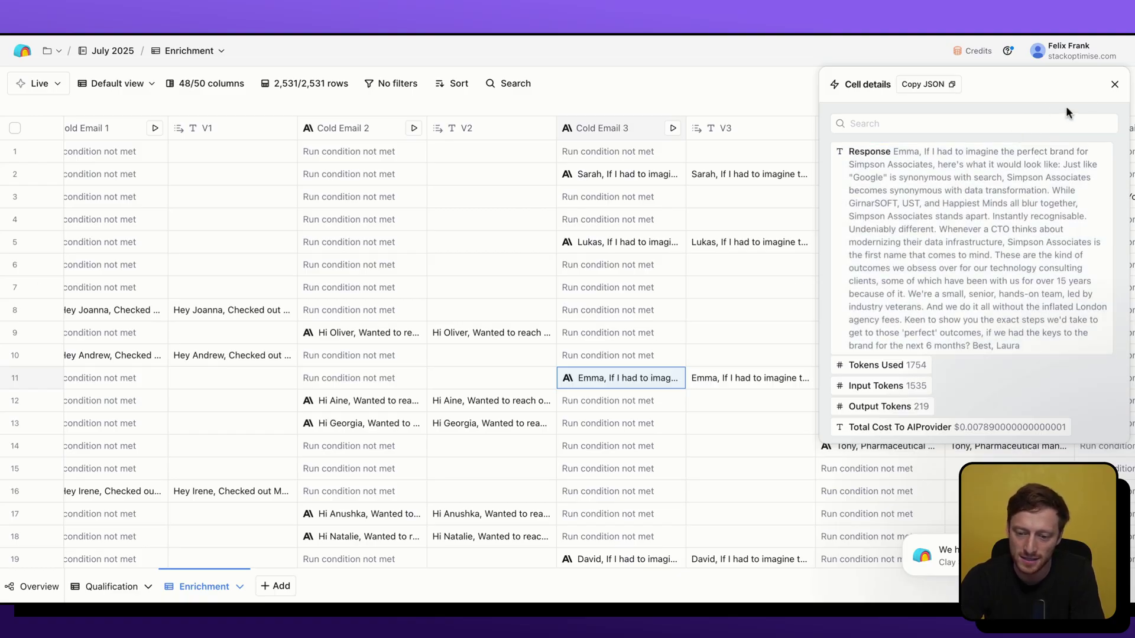
{"action": "left_click", "coordinate": [1114, 85]}
{"action": "scroll", "coordinate": [686, 337], "scroll_direction": "down", "scroll_amount": 6}
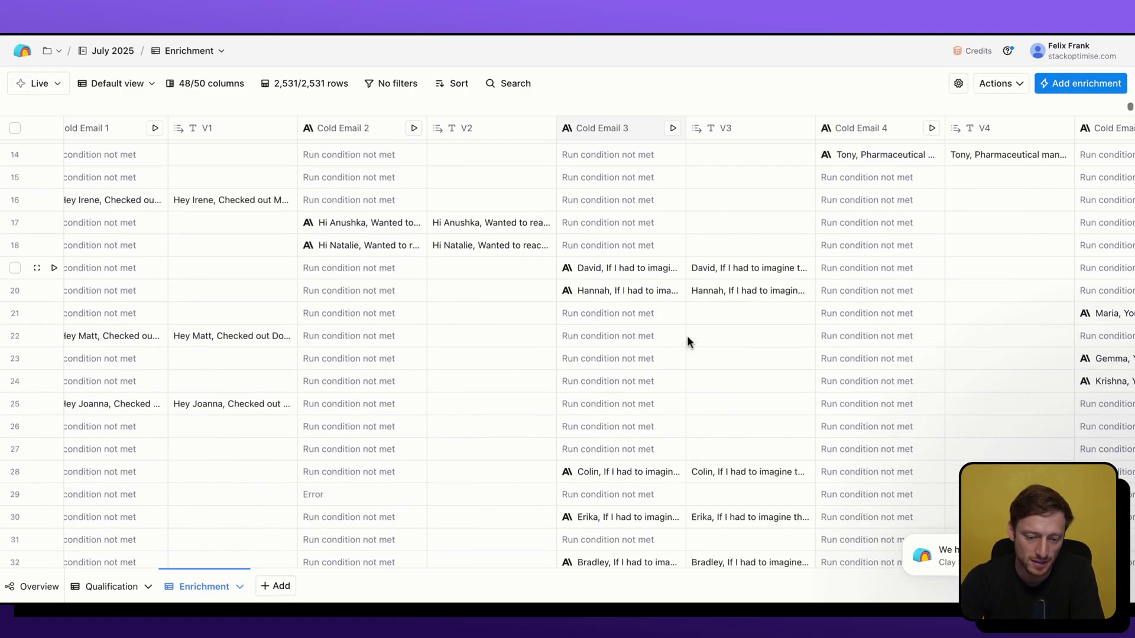
{"action": "left_click", "coordinate": [619, 409]}
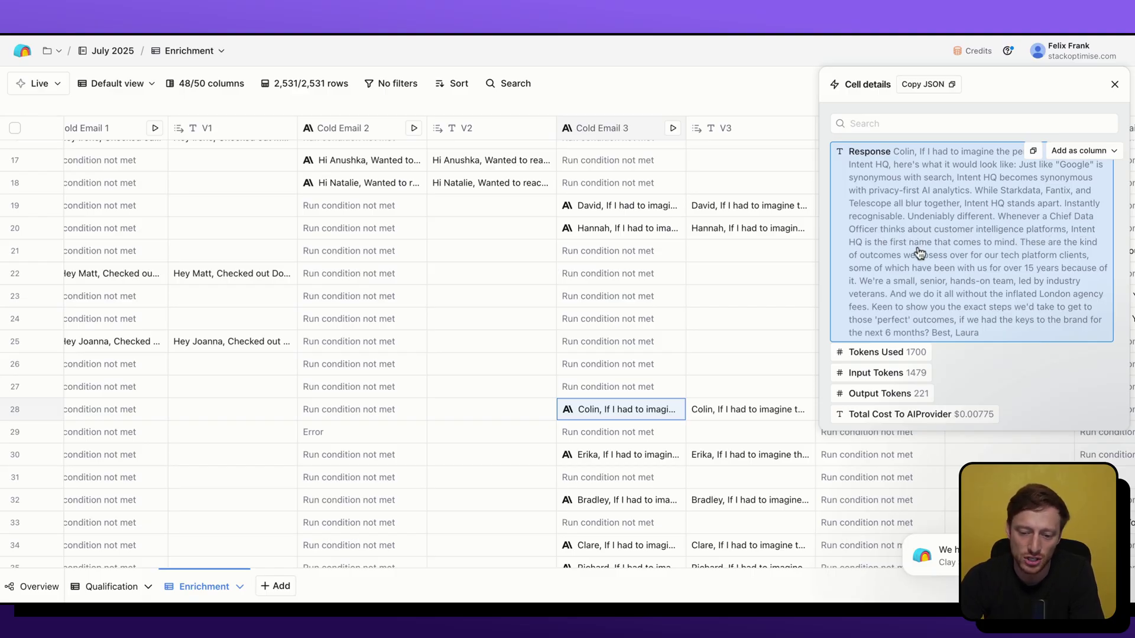
{"action": "left_click", "coordinate": [1112, 85]}
{"action": "scroll", "coordinate": [735, 342], "scroll_direction": "down", "scroll_amount": 3}
{"action": "left_click", "coordinate": [648, 374]}
{"action": "left_click", "coordinate": [635, 421]}
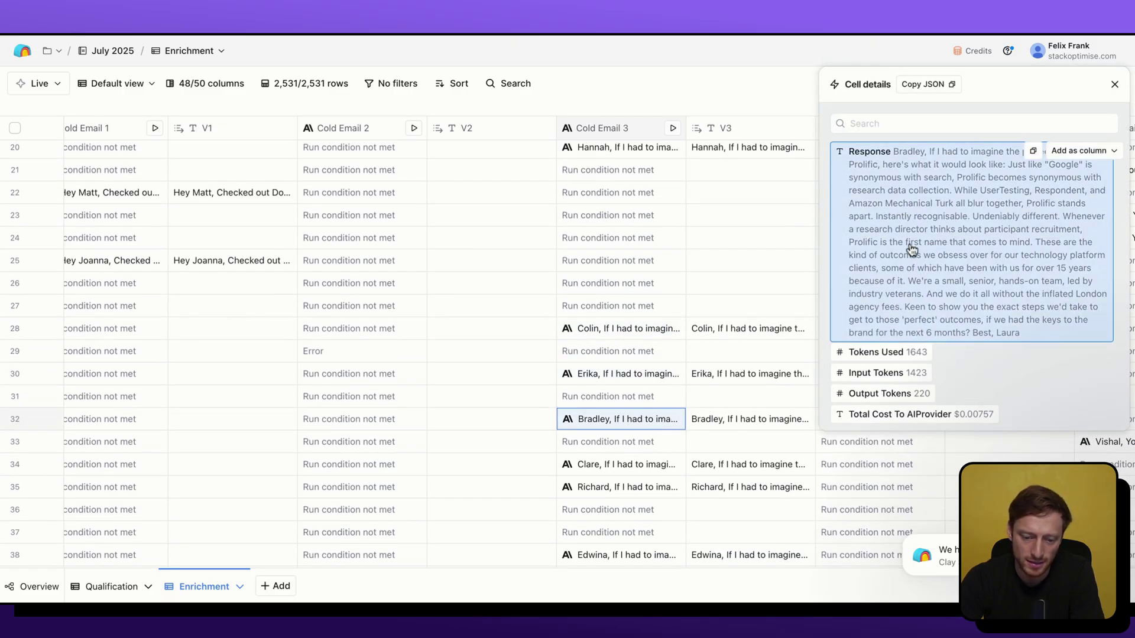
{"action": "left_click", "coordinate": [602, 466]}
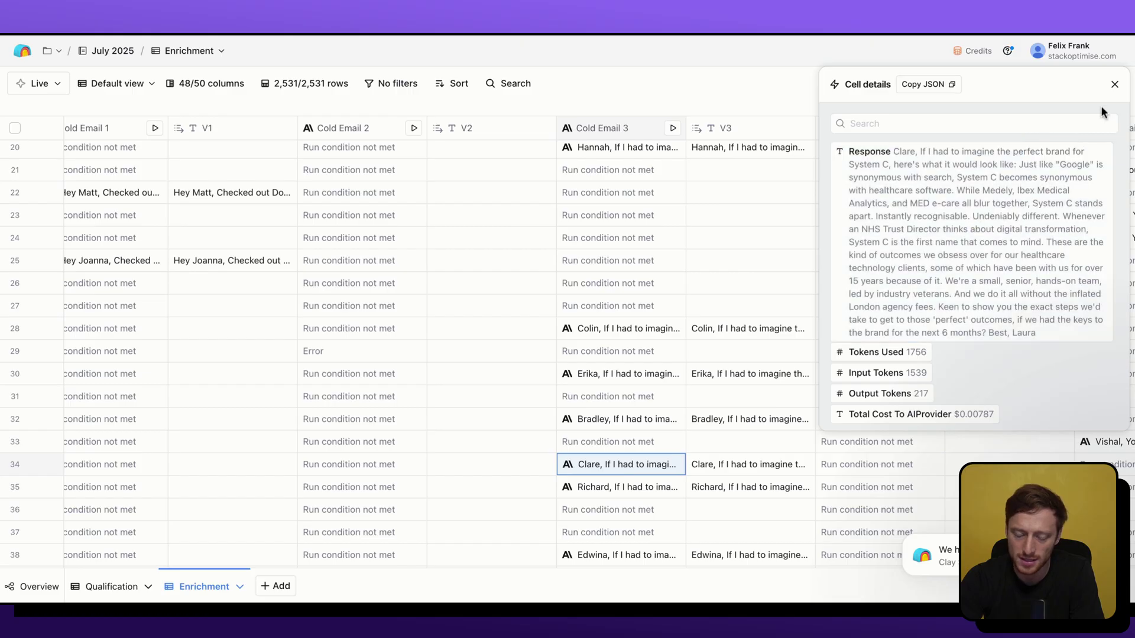
{"action": "left_click", "coordinate": [1113, 85]}
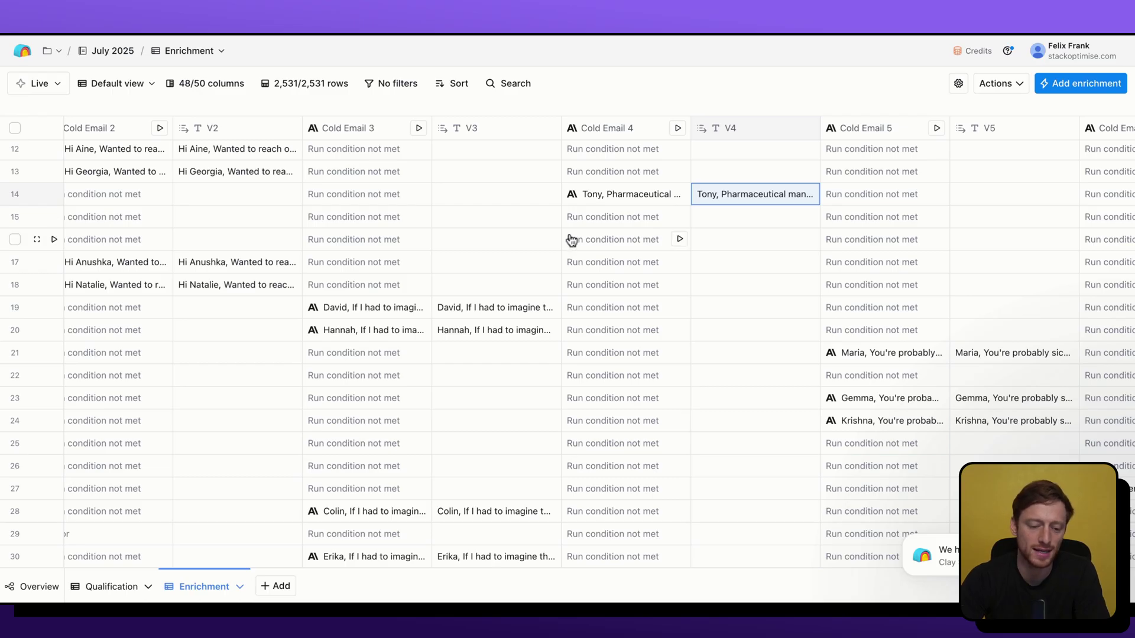
{"action": "scroll", "coordinate": [570, 240], "scroll_direction": "left", "scroll_amount": 15}
{"action": "scroll", "coordinate": [576, 237], "scroll_direction": "left", "scroll_amount": 10}
{"action": "scroll", "coordinate": [591, 233], "scroll_direction": "right", "scroll_amount": 3}
{"action": "scroll", "coordinate": [805, 203], "scroll_direction": "right", "scroll_amount": 3}
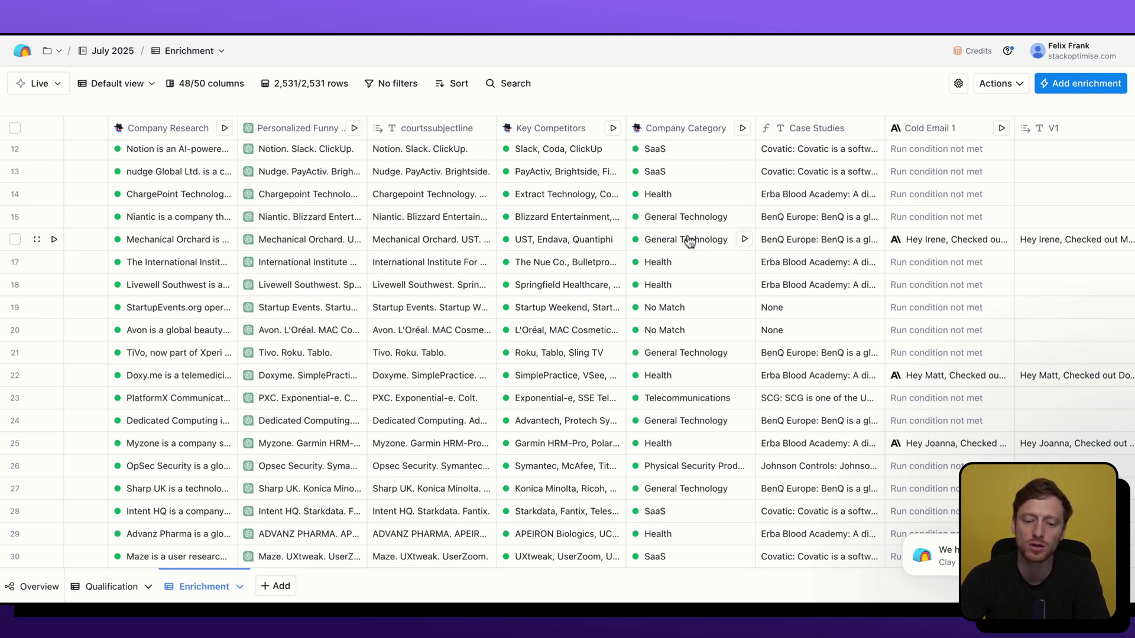
{"action": "scroll", "coordinate": [702, 209], "scroll_direction": "right", "scroll_amount": 2}
{"action": "scroll", "coordinate": [702, 209], "scroll_direction": "right", "scroll_amount": 1}
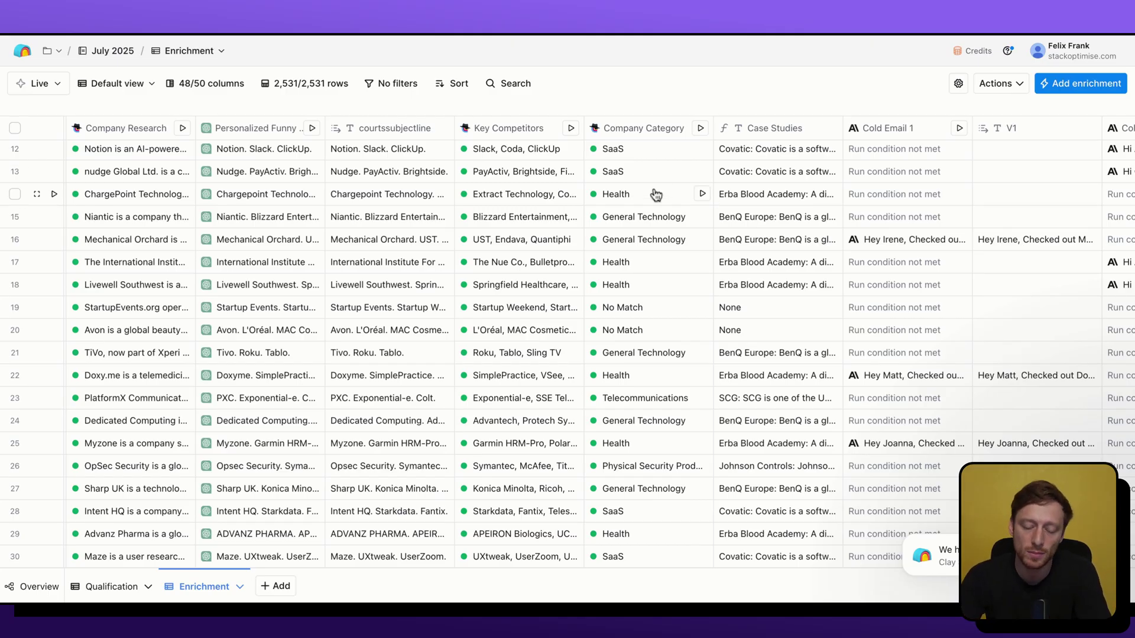
{"action": "scroll", "coordinate": [699, 191], "scroll_direction": "right", "scroll_amount": 5}
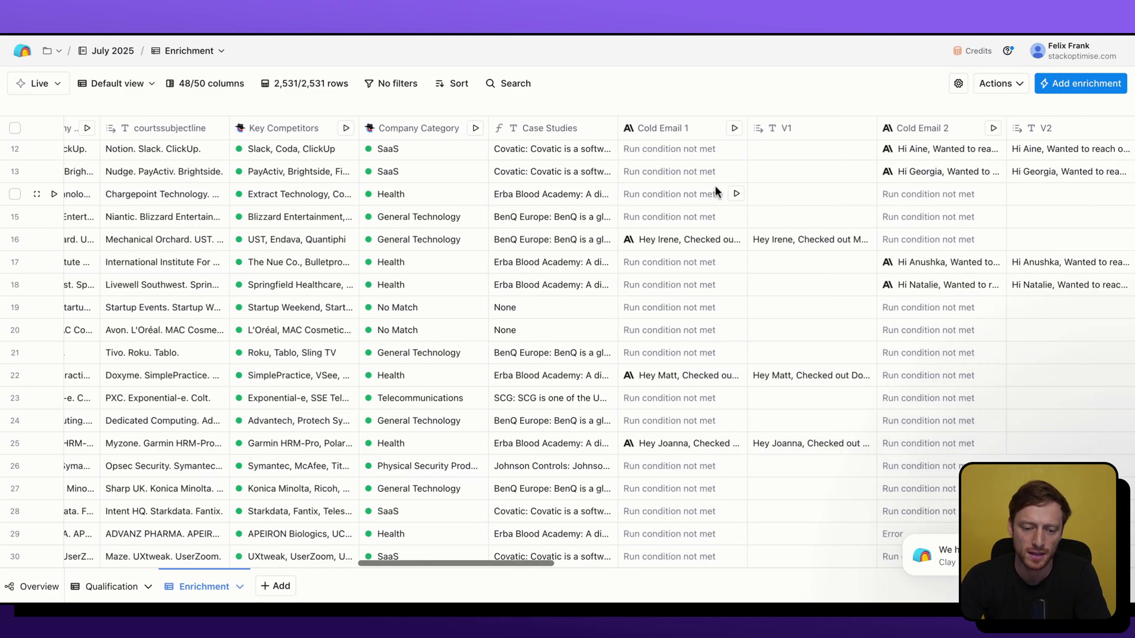